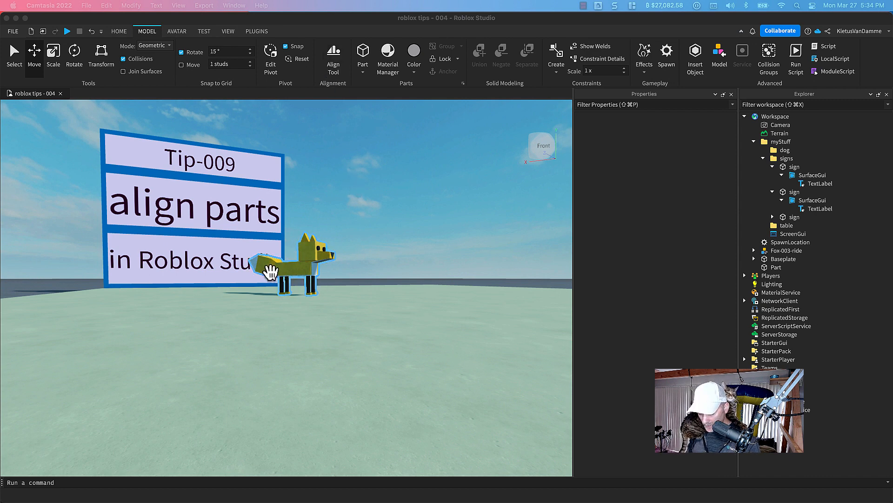
Select the fox model and the head part in its tail, and examine the tail up close and from farther out.
{"action": "left_click", "coordinate": [269, 272]}
{"action": "left_click", "coordinate": [269, 272], "text": "alt"}
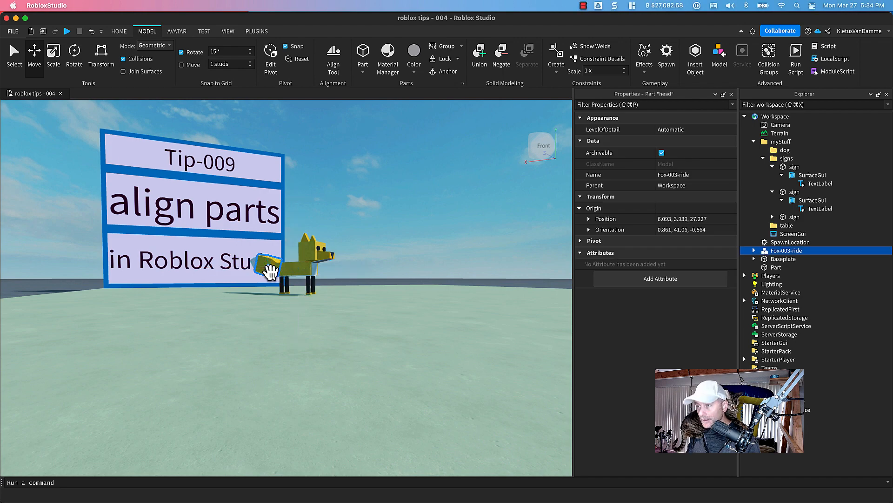
{"action": "key", "text": "f"}
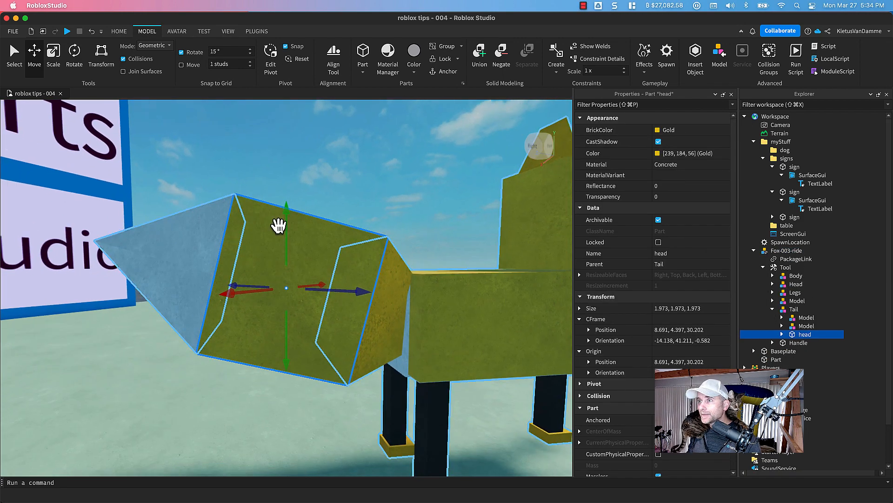
{"action": "left_click", "coordinate": [271, 140]}
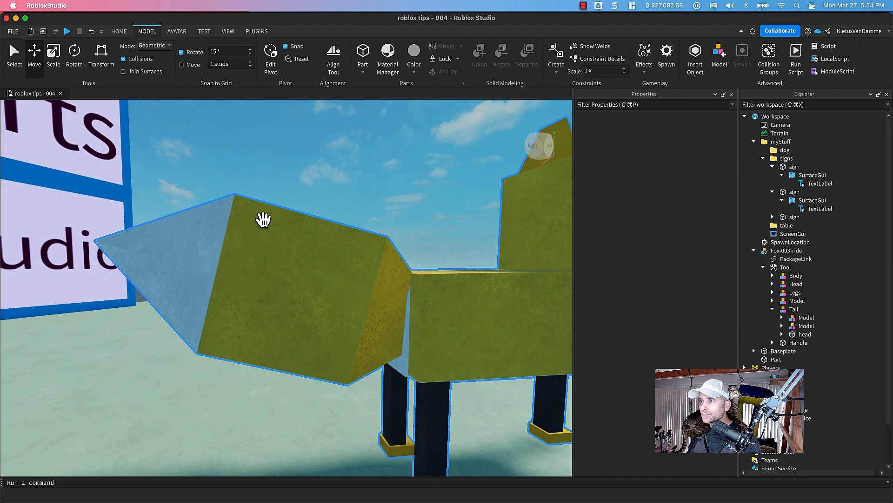
{"action": "left_click", "coordinate": [263, 234]}
{"action": "key", "text": "f"}
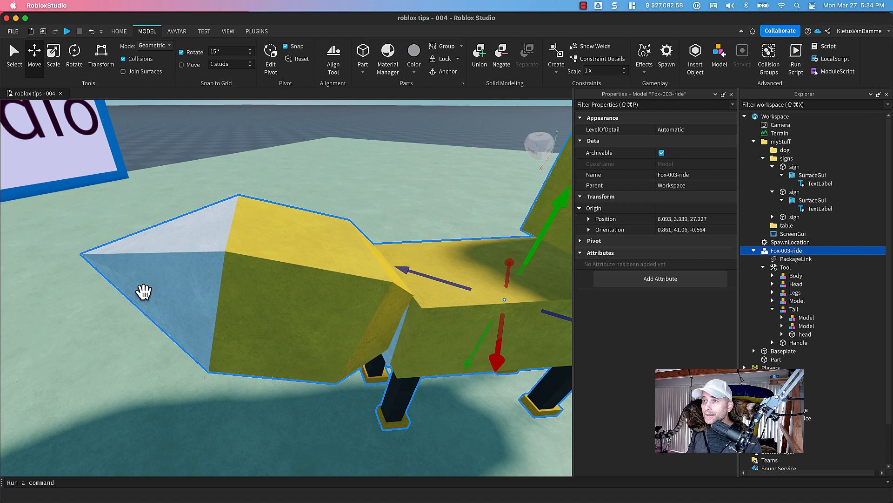
{"action": "key", "text": "f"}
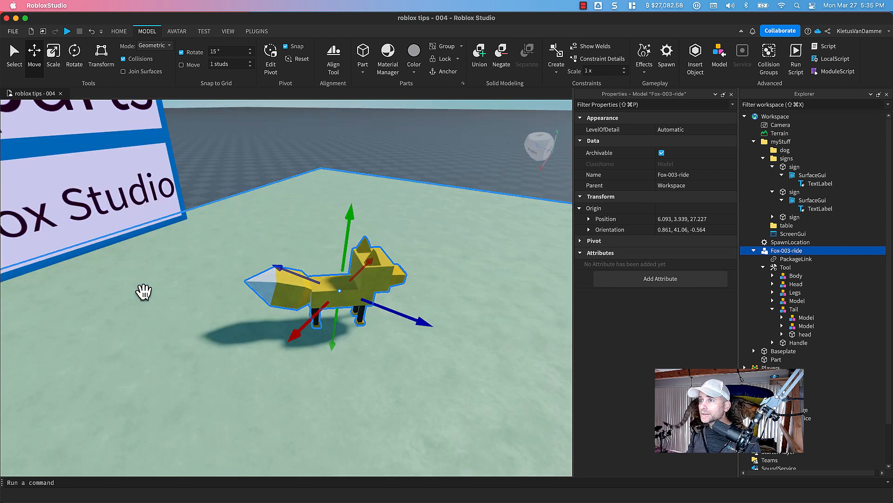
{"action": "left_click", "coordinate": [260, 265]}
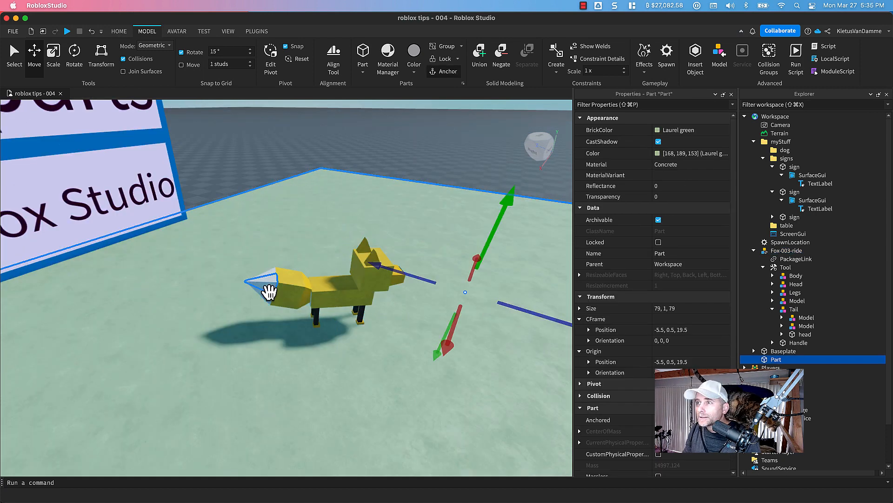
Try moving one white corner wedge out of the fox's tail tip along its blue axis, and undo the move.
{"action": "left_click", "coordinate": [268, 291]}
{"action": "key", "text": "super+1"}
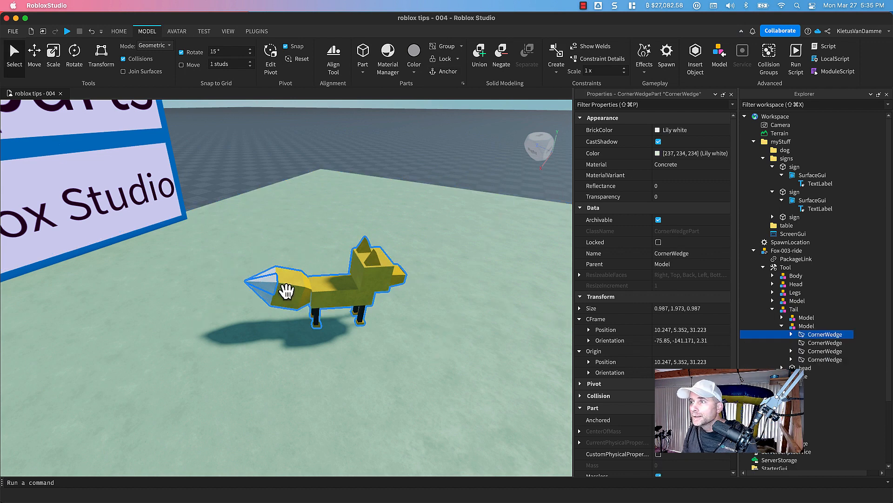
{"action": "key", "text": "super+2"}
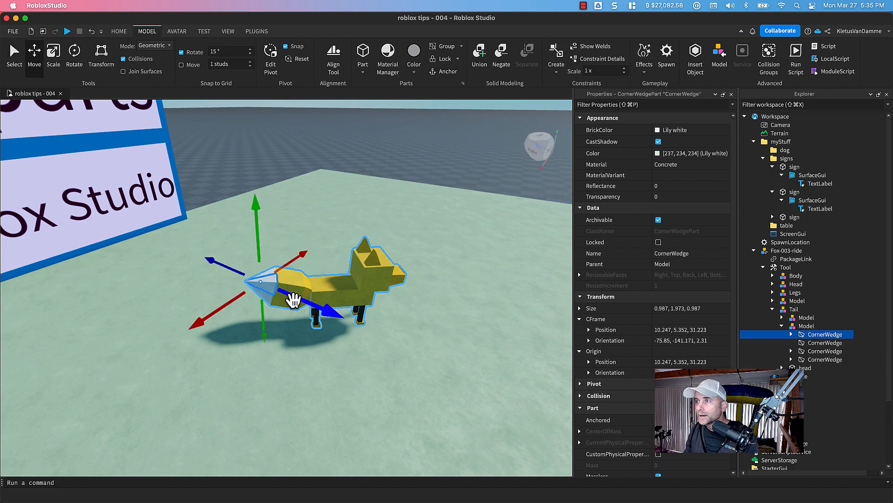
{"action": "left_click_drag", "start_coordinate": [219, 277], "coordinate": [471, 335]}
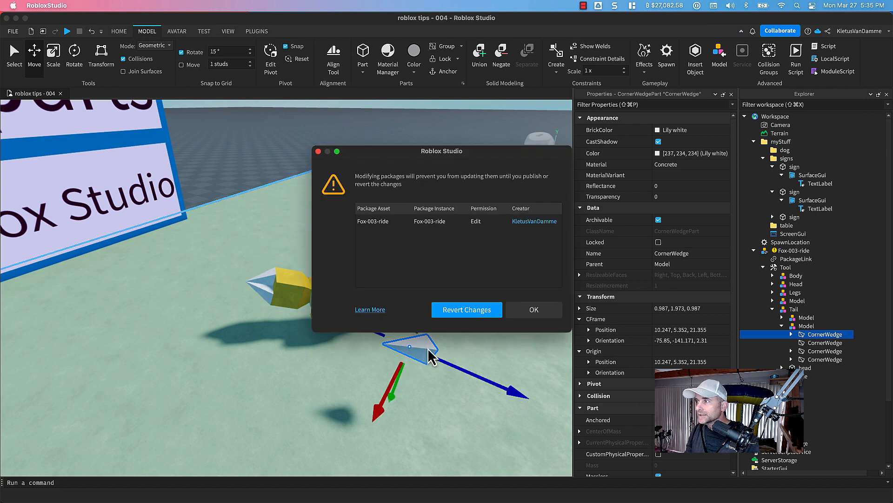
{"action": "left_click", "coordinate": [520, 317]}
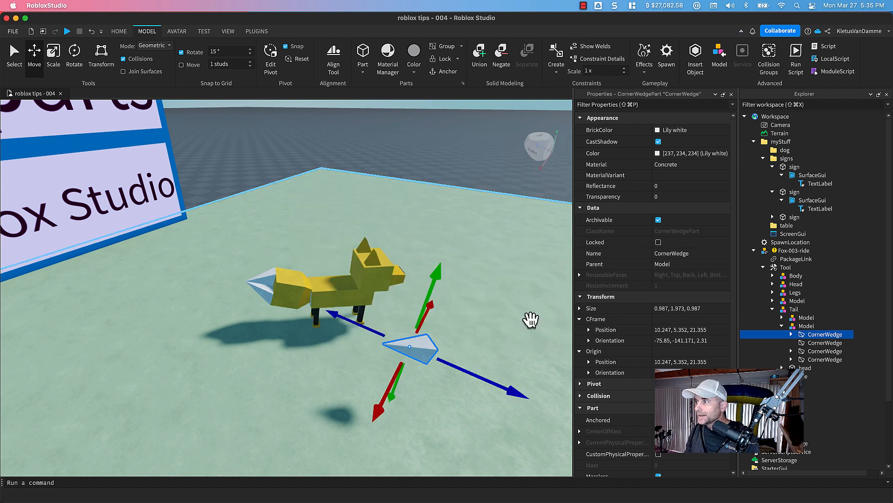
{"action": "key", "text": "super+z"}
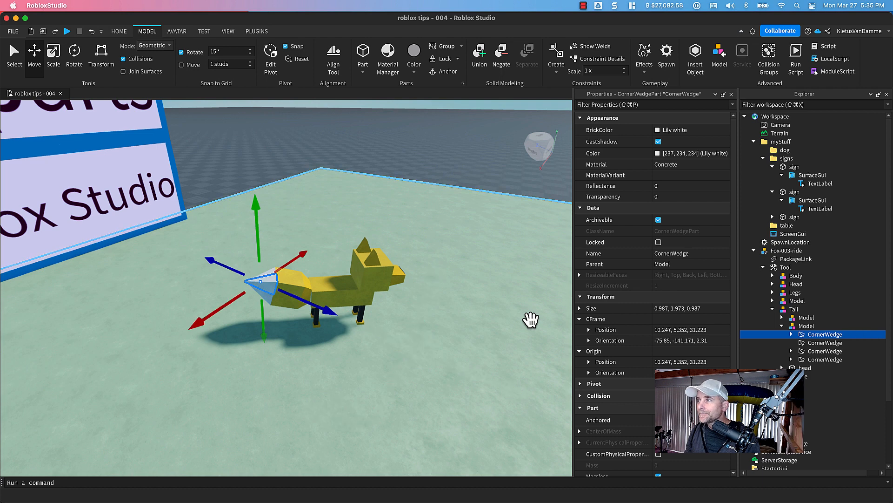
{"action": "left_click", "coordinate": [491, 290]}
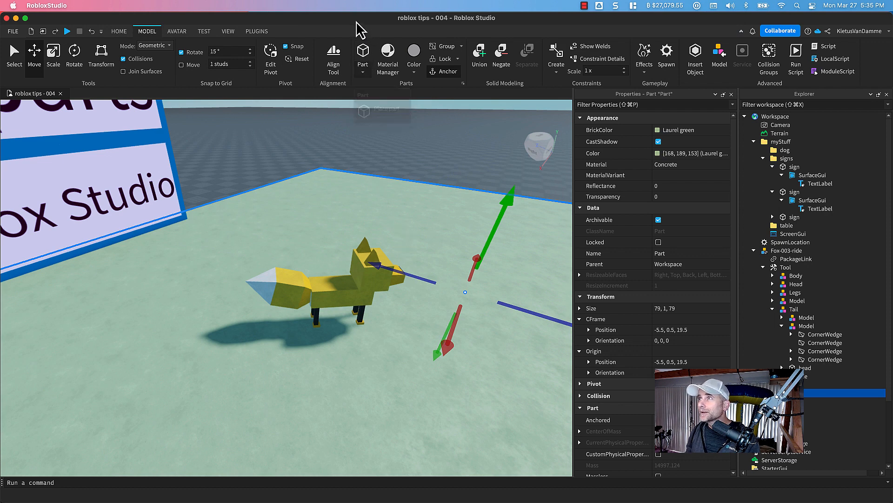
Insert a block part and move it about 9.5 studs along the Z axis, away from the fox's tail.
{"action": "left_click", "coordinate": [364, 59]}
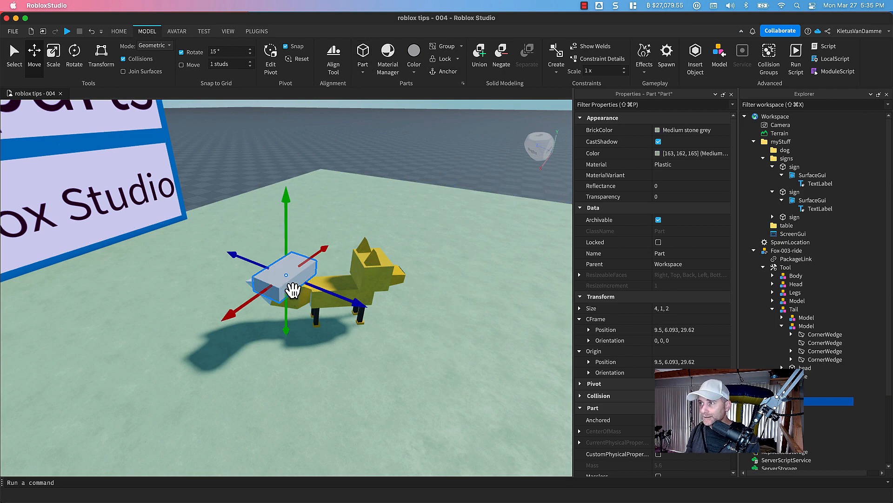
{"action": "key", "text": "super+3"}
{"action": "key", "text": "super+2"}
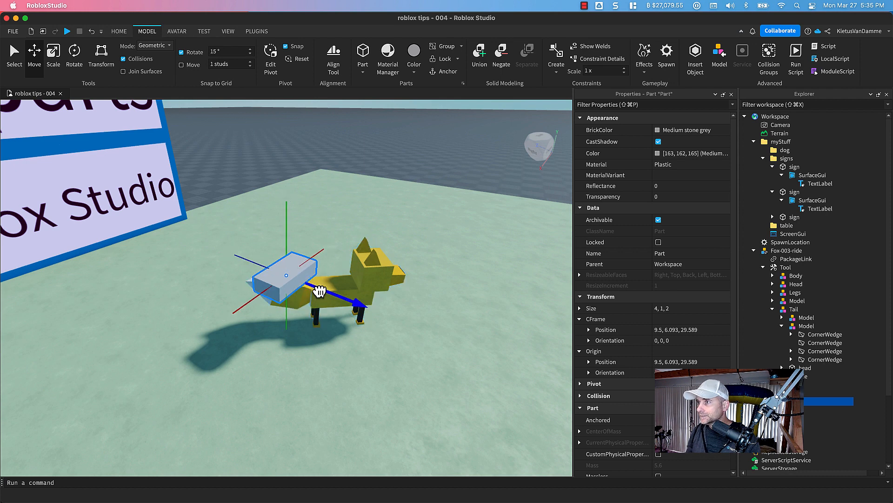
{"action": "left_click_drag", "start_coordinate": [320, 292], "coordinate": [473, 366]}
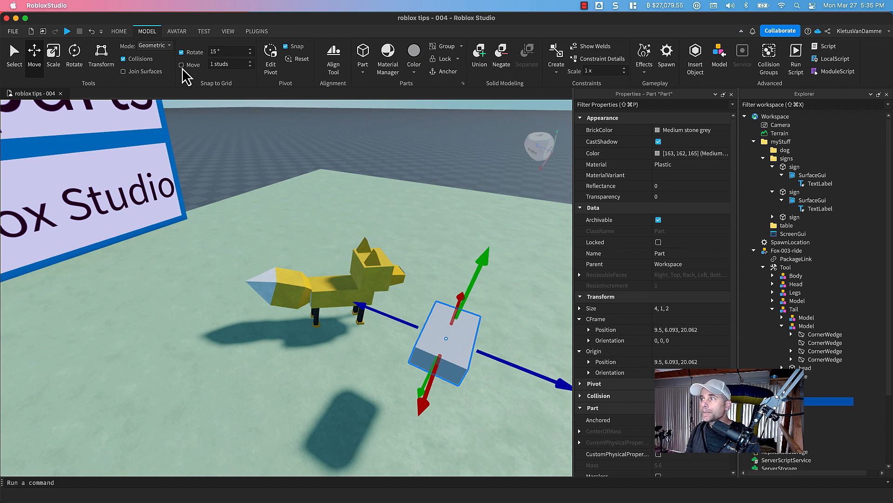
Enable move snapping at 1 stud and set the new block's size to 16, 16, 16.
{"action": "key", "text": "shift"}
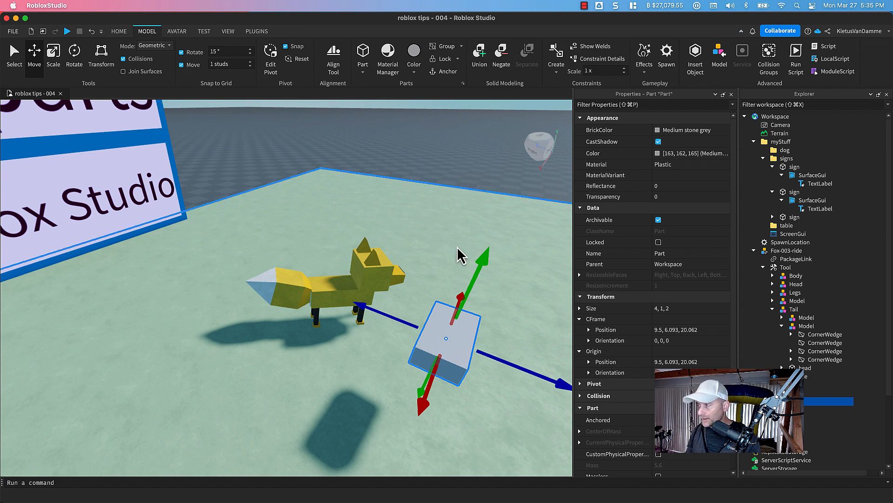
{"action": "left_click", "coordinate": [678, 309]}
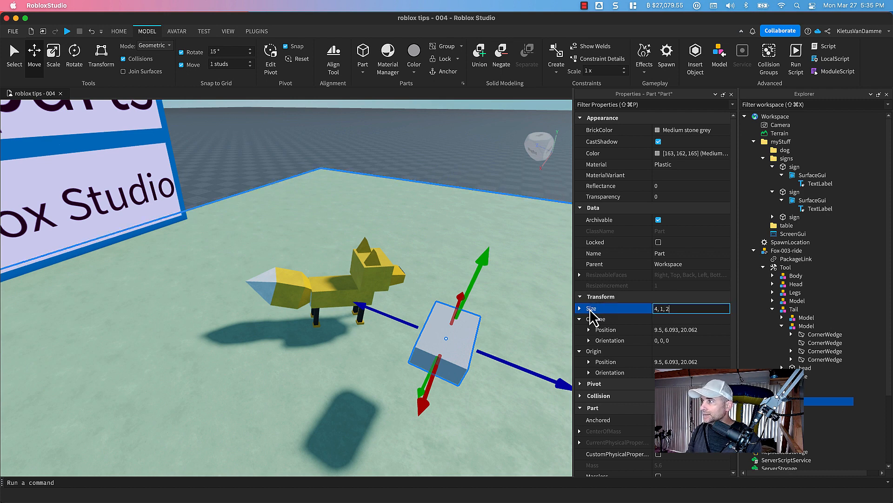
{"action": "type", "text": "16"}
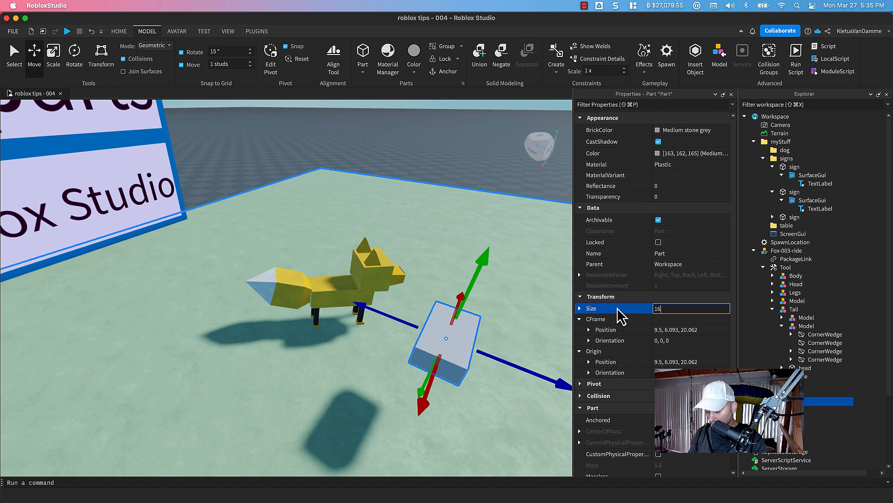
{"action": "type", "text": ",16,16"}
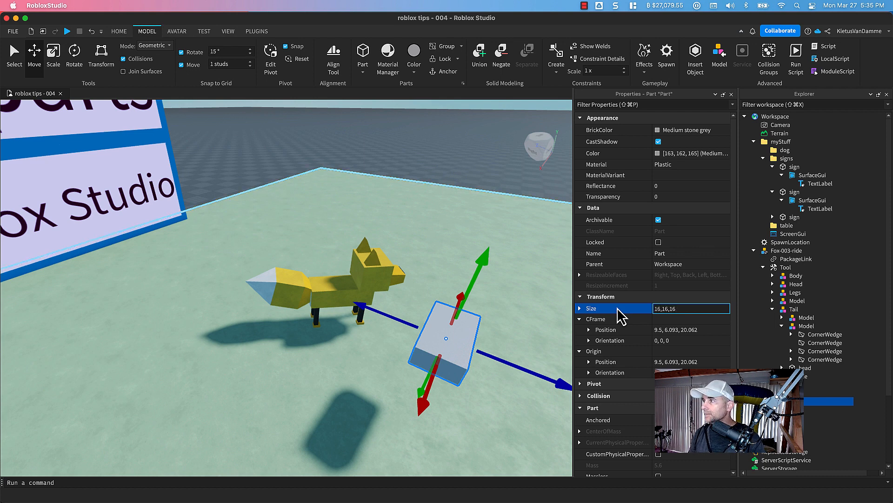
{"action": "key", "text": "Return"}
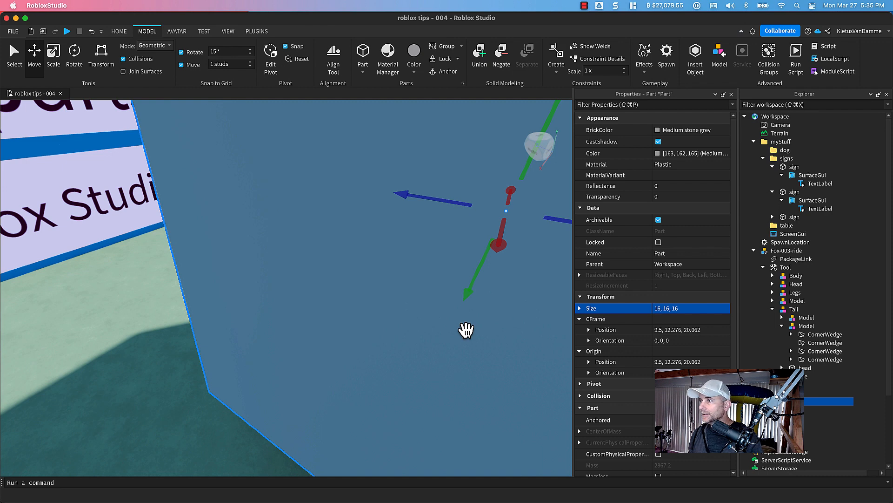
Move the large block 13 studs along the Z axis to clear the fox, and deselect it.
{"action": "key", "text": "f"}
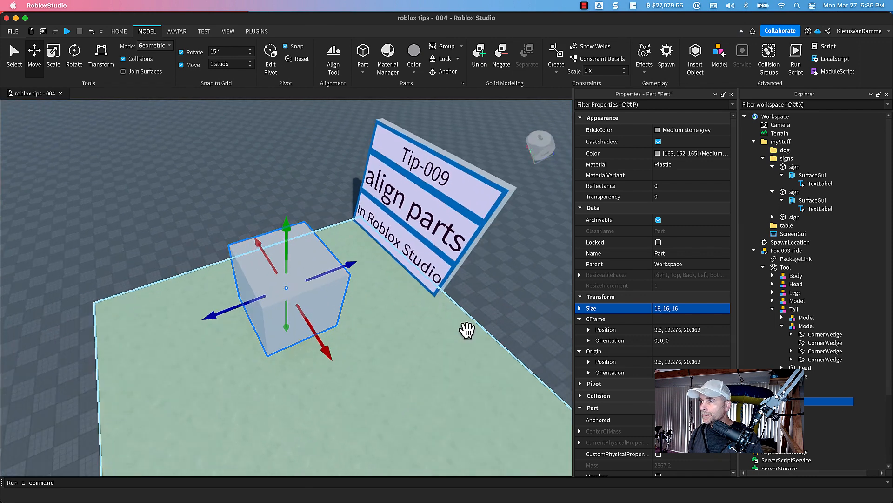
{"action": "right_click_drag", "start_coordinate": [467, 330], "coordinate": [471, 329]}
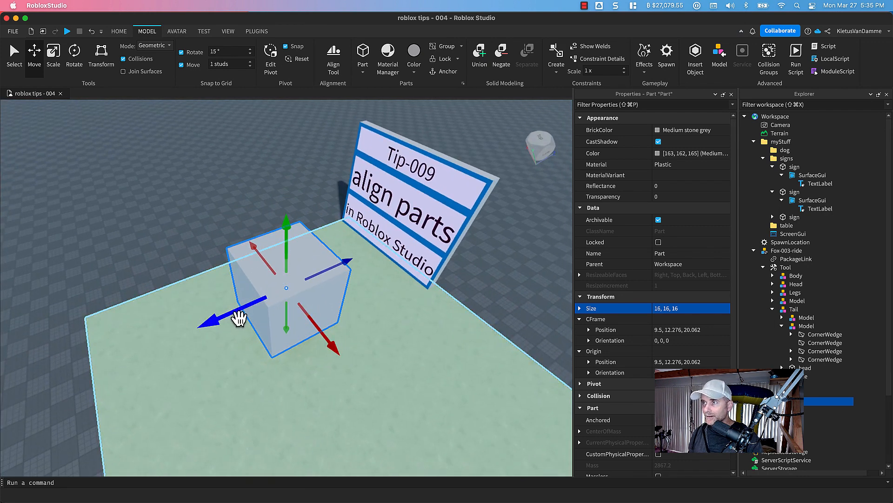
{"action": "left_click_drag", "start_coordinate": [237, 318], "coordinate": [144, 345]}
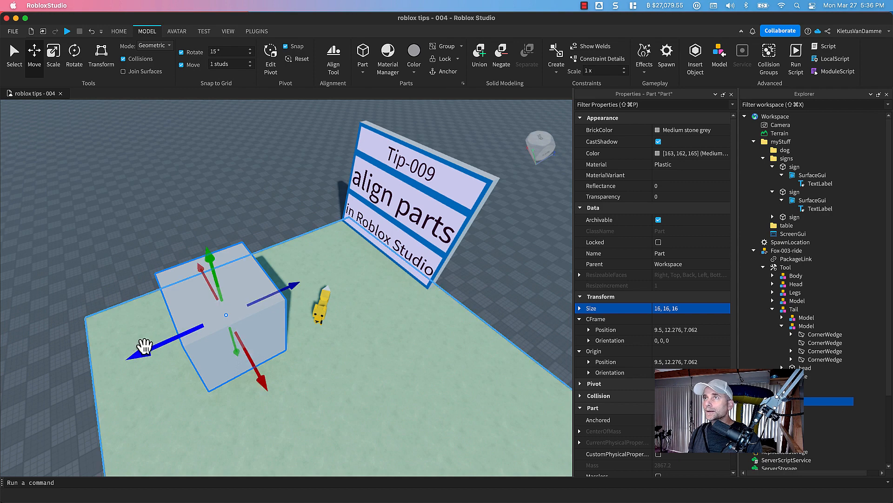
{"action": "right_click_drag", "start_coordinate": [143, 343], "coordinate": [140, 340]}
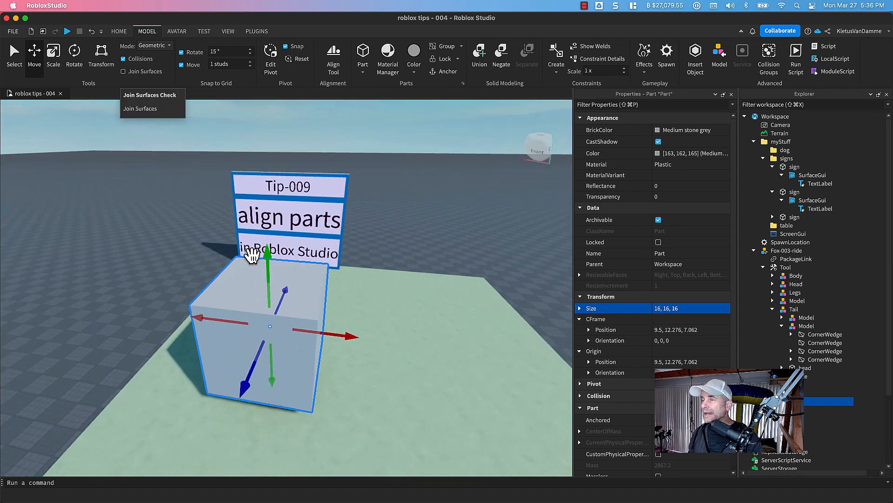
{"action": "left_click", "coordinate": [403, 242]}
Insert a corner wedge part near the large block's upper corner and set its BrickColor to Alder.
{"action": "right_click_drag", "start_coordinate": [379, 255], "coordinate": [369, 248]}
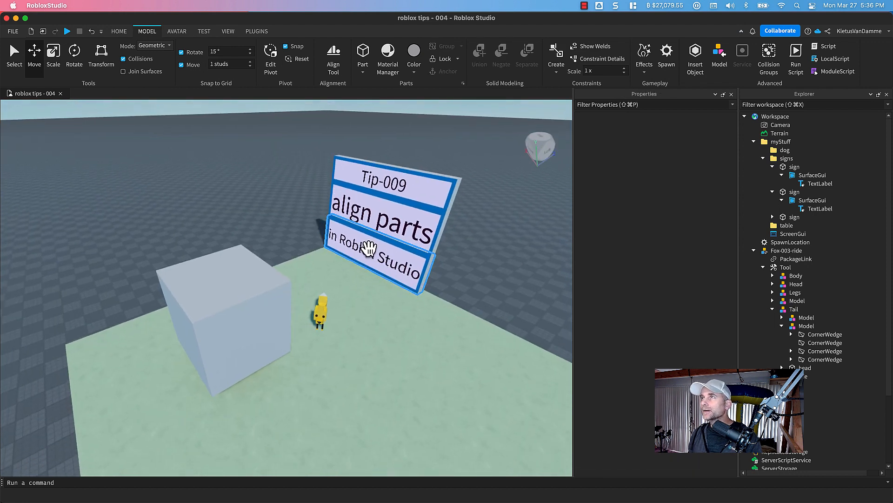
{"action": "left_click", "coordinate": [363, 71]}
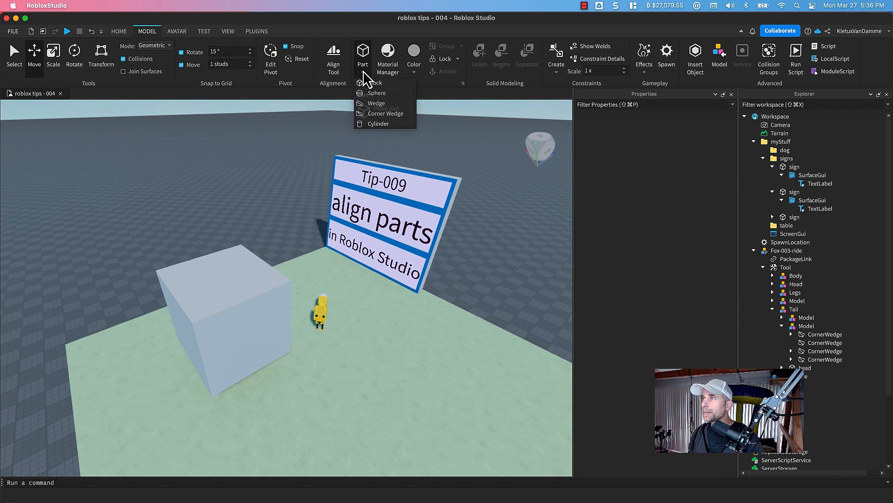
{"action": "left_click", "coordinate": [386, 114]}
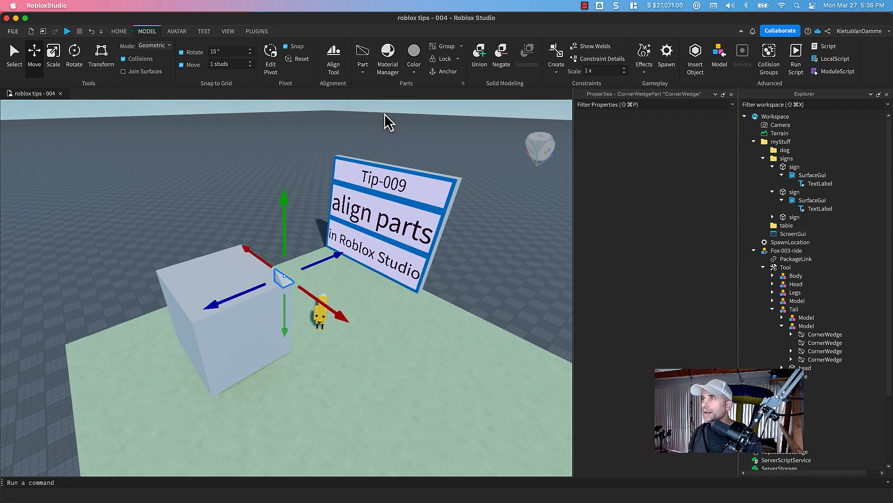
{"action": "right_click_drag", "start_coordinate": [319, 274], "coordinate": [318, 273]}
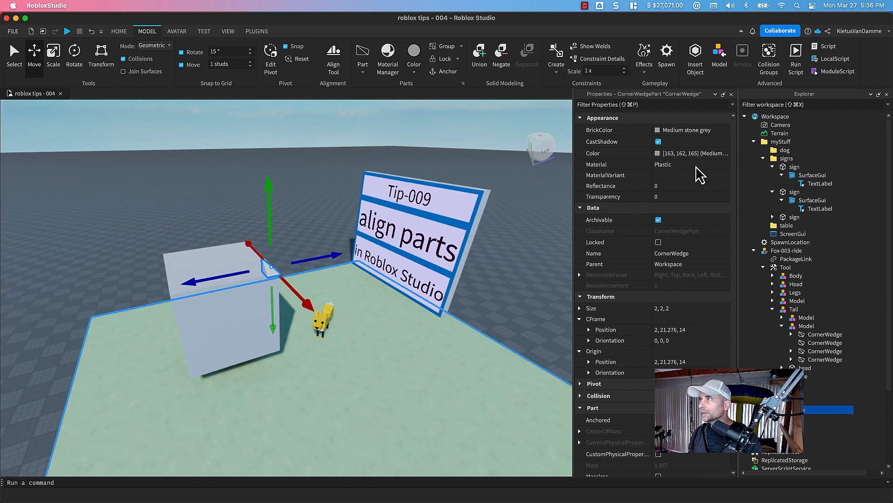
{"action": "left_click", "coordinate": [656, 131]}
{"action": "left_click", "coordinate": [656, 131]}
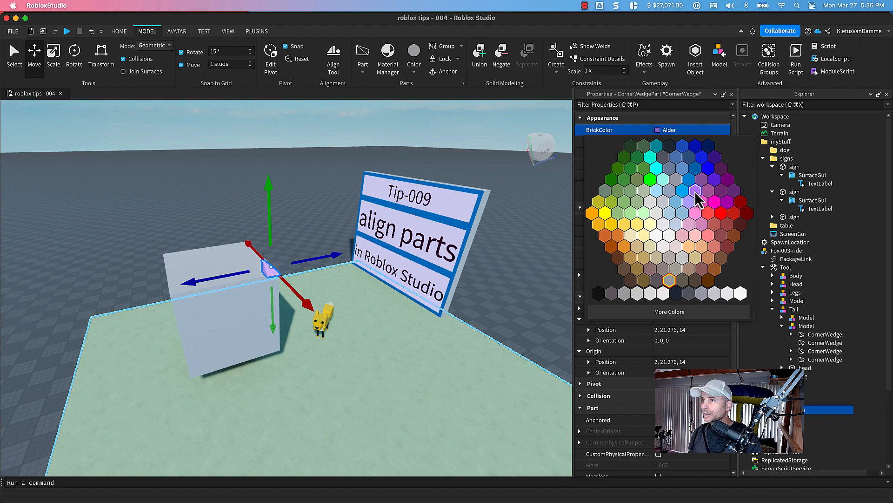
Set the large block's BrickColor to Sunrise.
{"action": "left_click", "coordinate": [241, 270]}
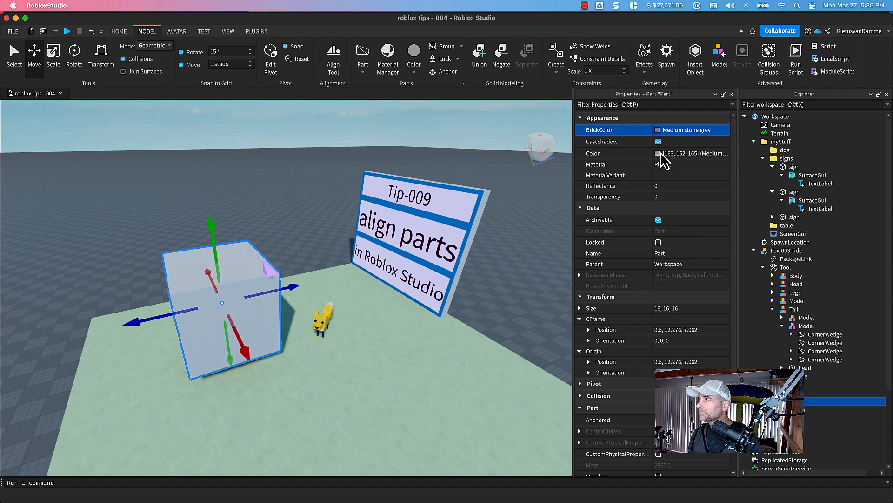
{"action": "left_click", "coordinate": [659, 131]}
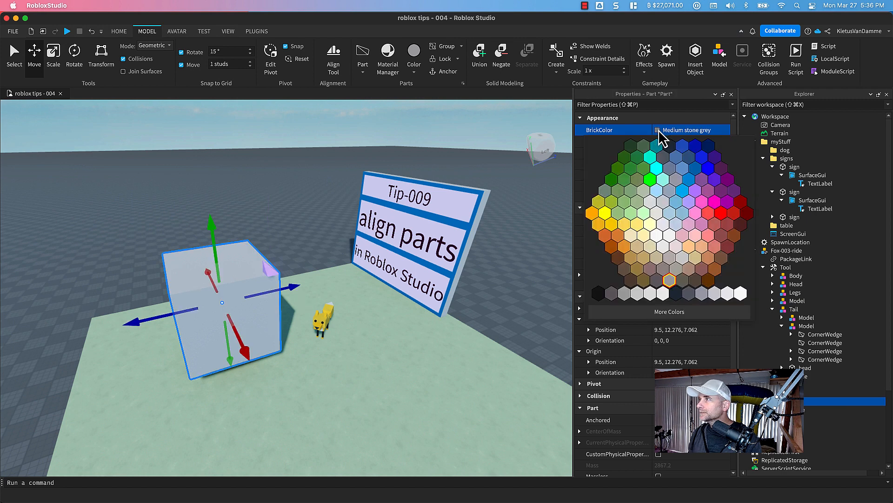
{"action": "left_click", "coordinate": [704, 228]}
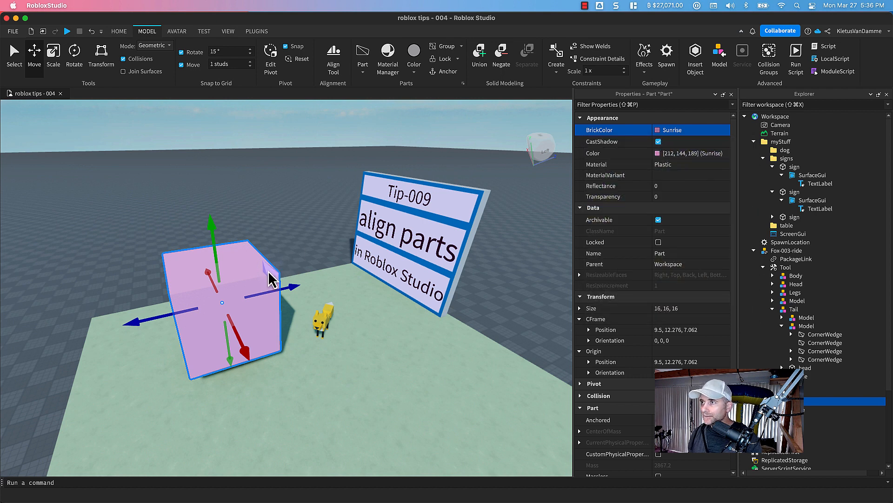
Change the small corner wedge's BrickColor to Plum.
{"action": "left_click", "coordinate": [270, 272]}
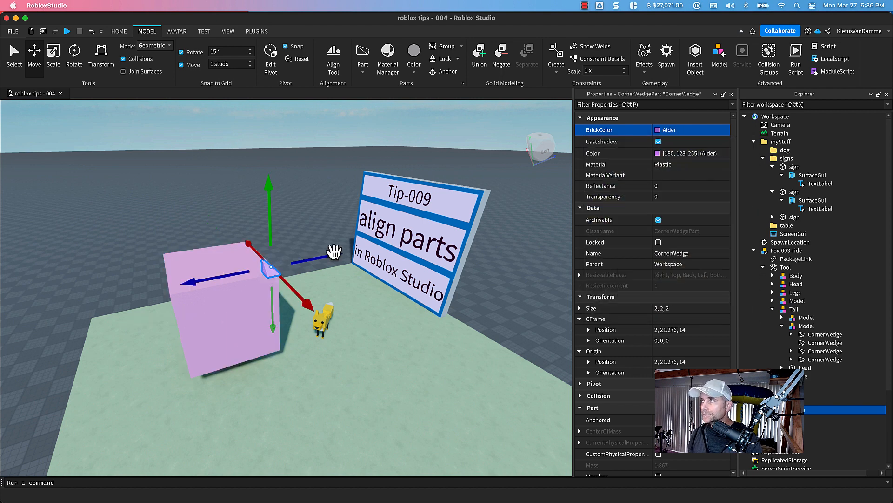
{"action": "left_click", "coordinate": [661, 131]}
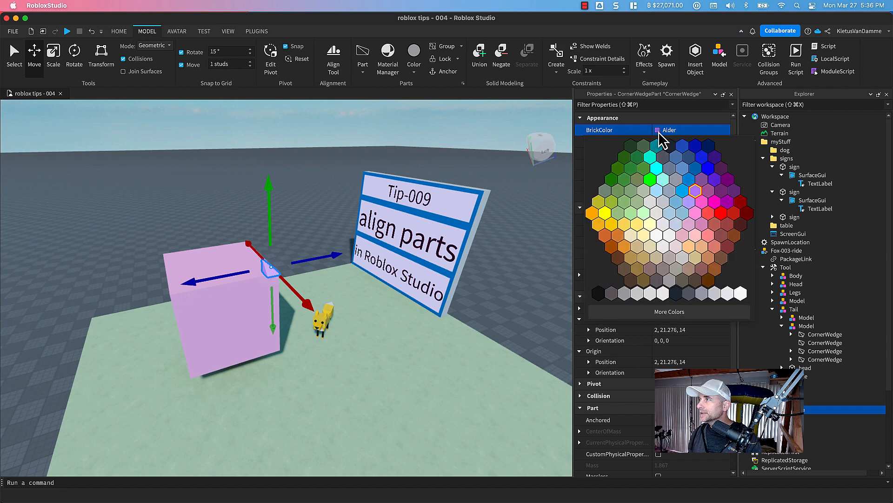
{"action": "left_click", "coordinate": [720, 195]}
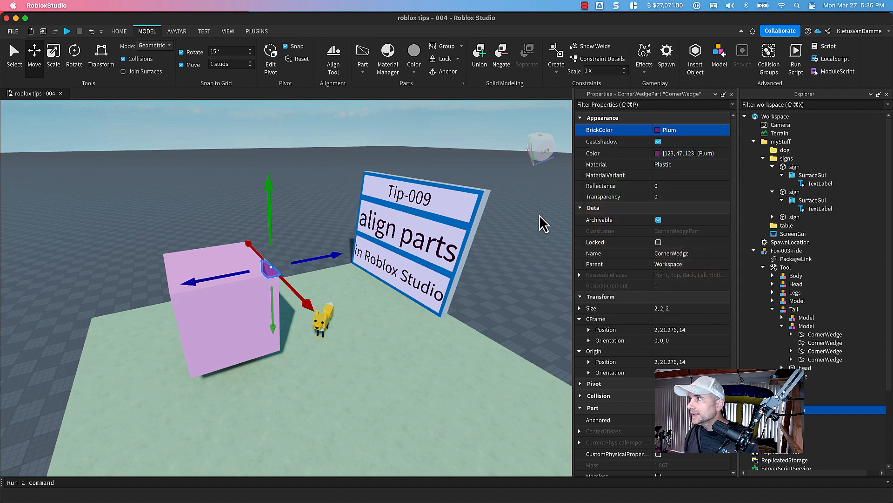
Set the Material of both the large block and the corner wedge to Concrete, and deselect them.
{"action": "left_click", "coordinate": [174, 278], "text": "shift"}
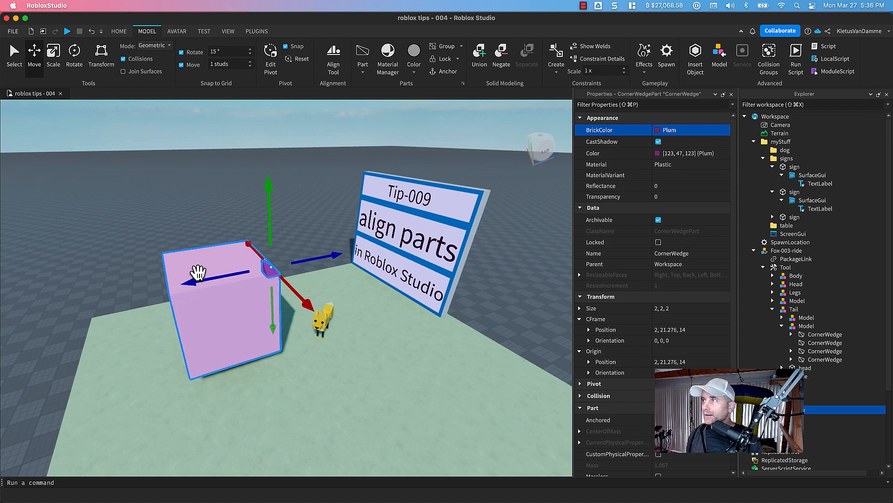
{"action": "left_click", "coordinate": [674, 163]}
{"action": "left_click", "coordinate": [674, 162]}
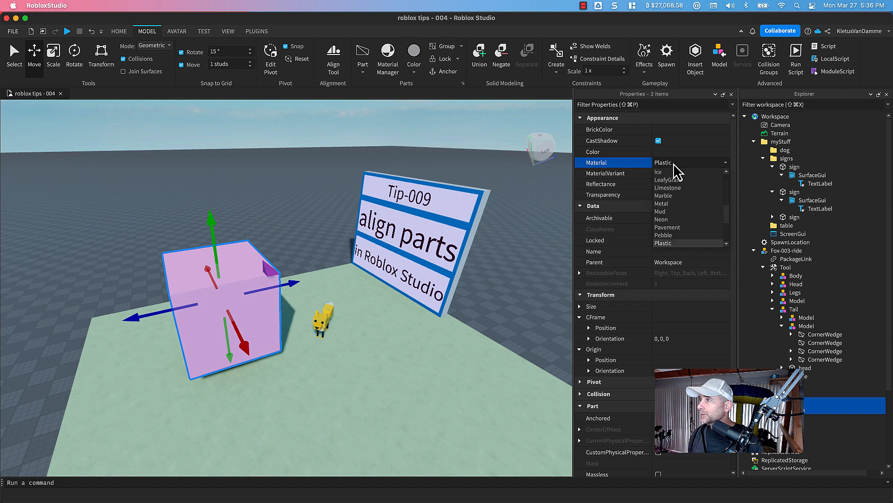
{"action": "scroll", "coordinate": [674, 172], "scroll_direction": "up", "scroll_amount": 5}
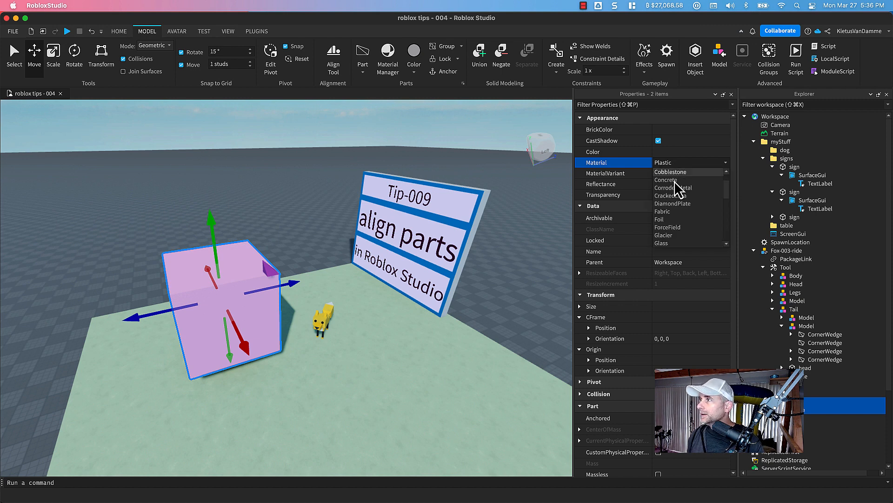
{"action": "left_click", "coordinate": [675, 181]}
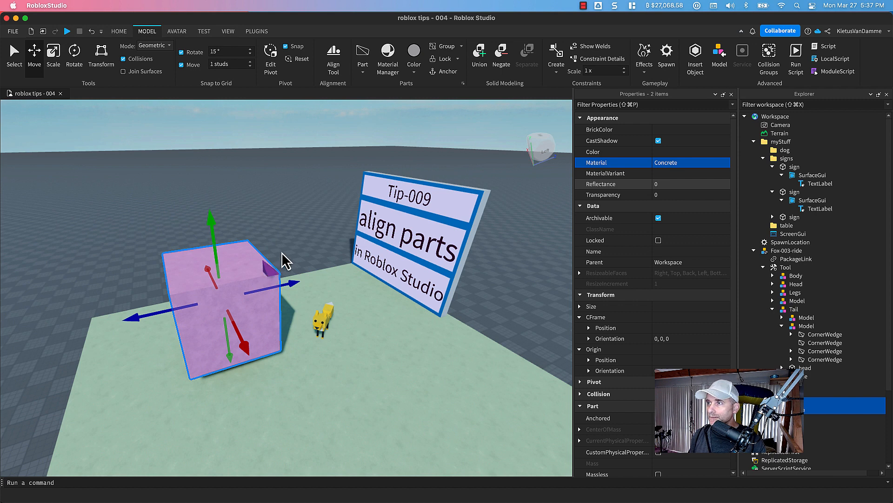
{"action": "left_click", "coordinate": [285, 261]}
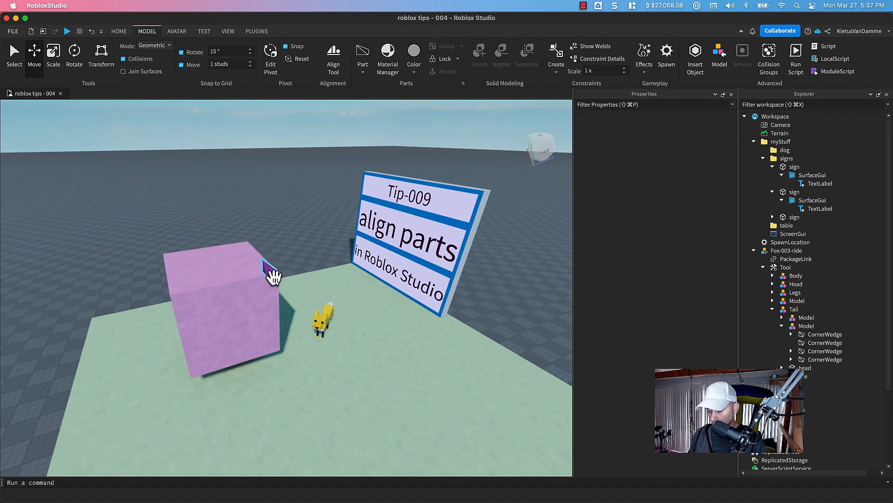
Set the corner wedge's Size to 4, 4, 4.
{"action": "left_click", "coordinate": [273, 276]}
{"action": "key", "text": "f"}
{"action": "mouse_move", "coordinate": [274, 278]}
{"action": "right_mouse_down"}
{"action": "mouse_move", "coordinate": [308, 324]}
{"action": "mouse_move", "coordinate": [274, 279]}
{"action": "right_mouse_up"}
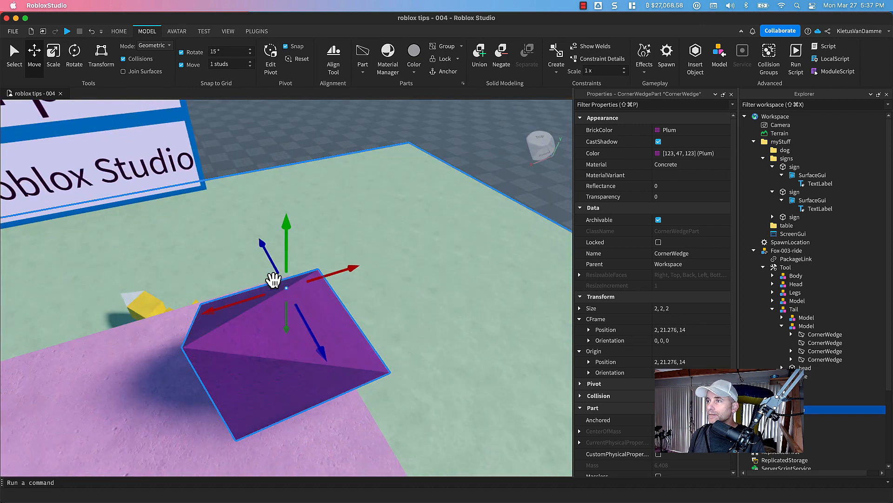
{"action": "left_click", "coordinate": [685, 308]}
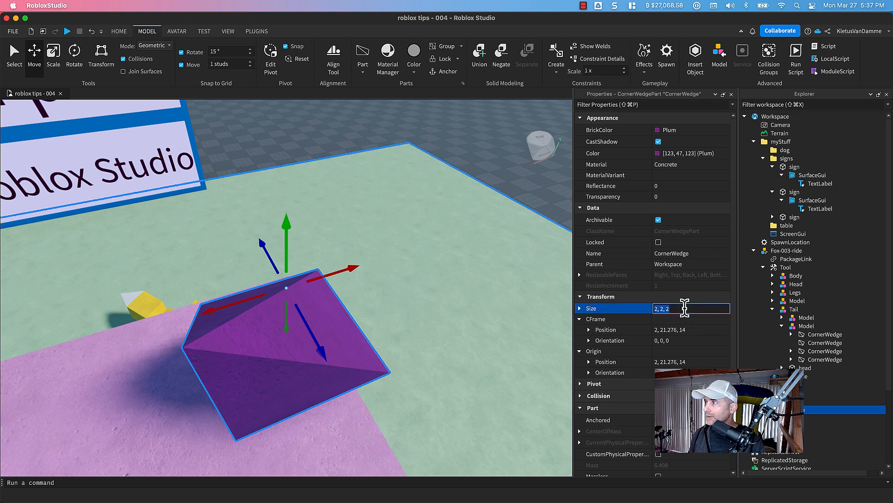
{"action": "type", "text": "4, 4, 4"}
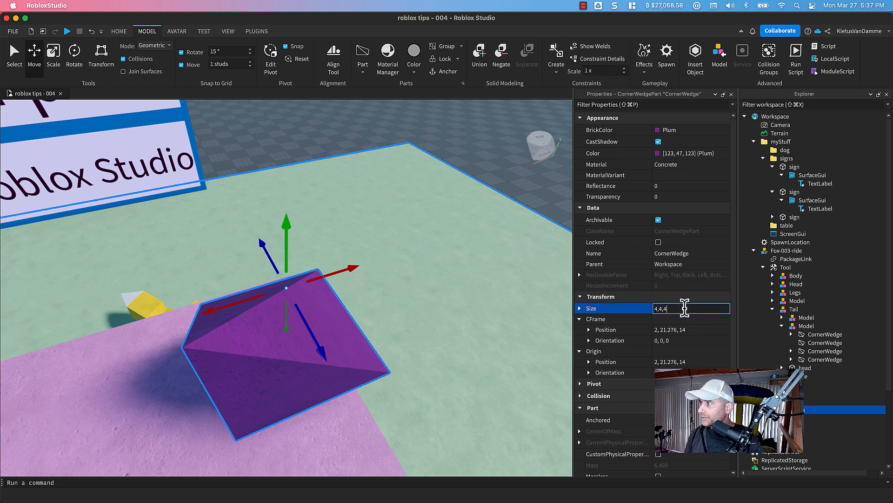
{"action": "key", "text": "Return"}
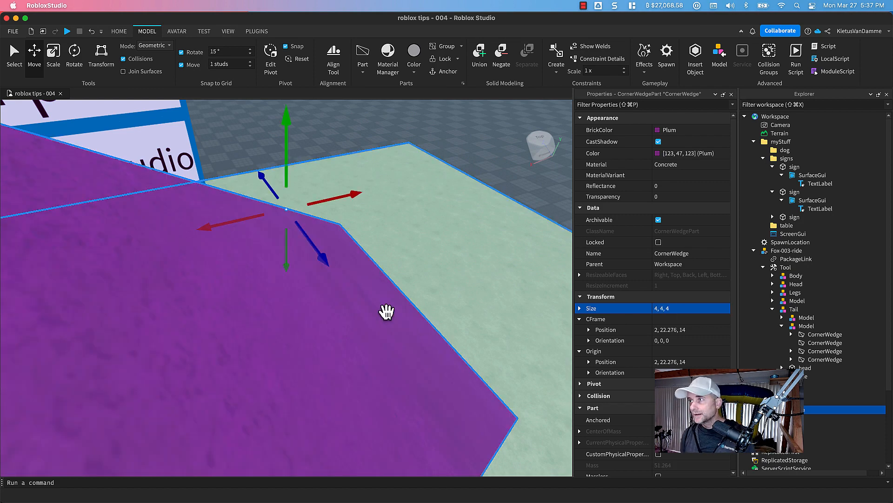
{"action": "scroll", "coordinate": [362, 312], "scroll_direction": "down", "scroll_amount": 10}
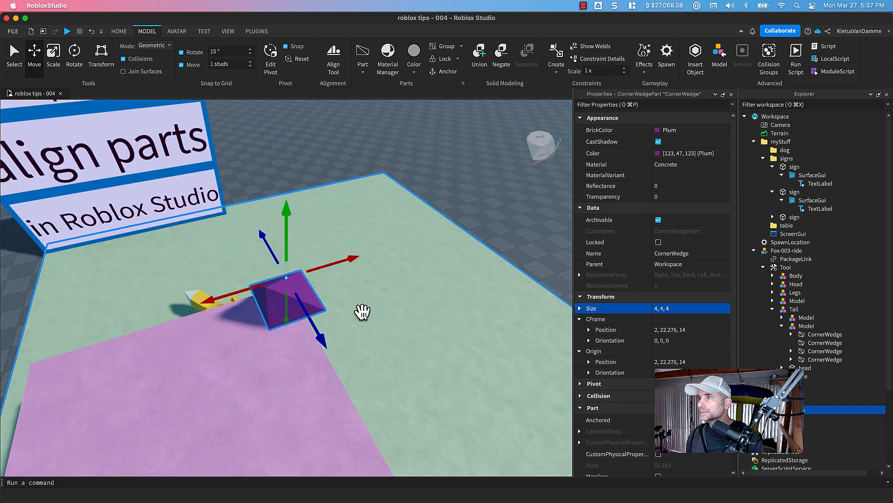
{"action": "right_click_drag", "start_coordinate": [362, 311], "coordinate": [362, 311]}
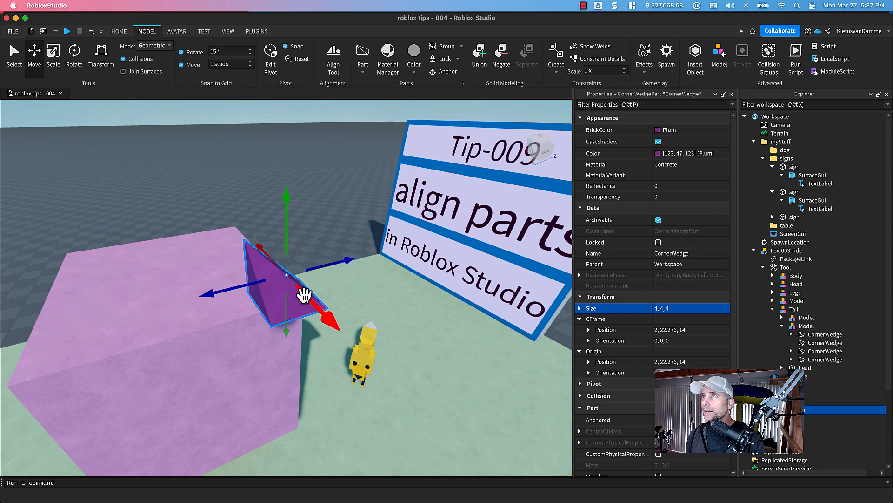
Move the corner wedge 7 studs in the negative X direction, away from the large block's upper corner.
{"action": "left_click_drag", "start_coordinate": [310, 305], "coordinate": [364, 374]}
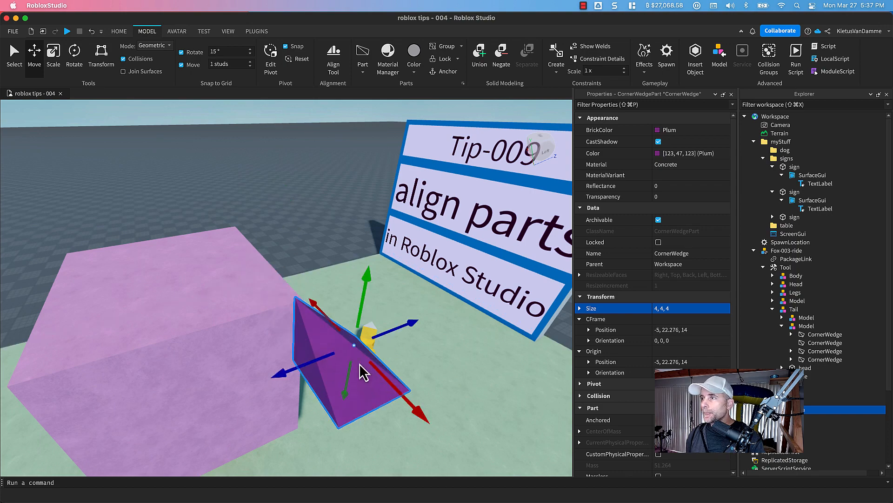
{"action": "right_click_drag", "start_coordinate": [358, 367], "coordinate": [364, 370]}
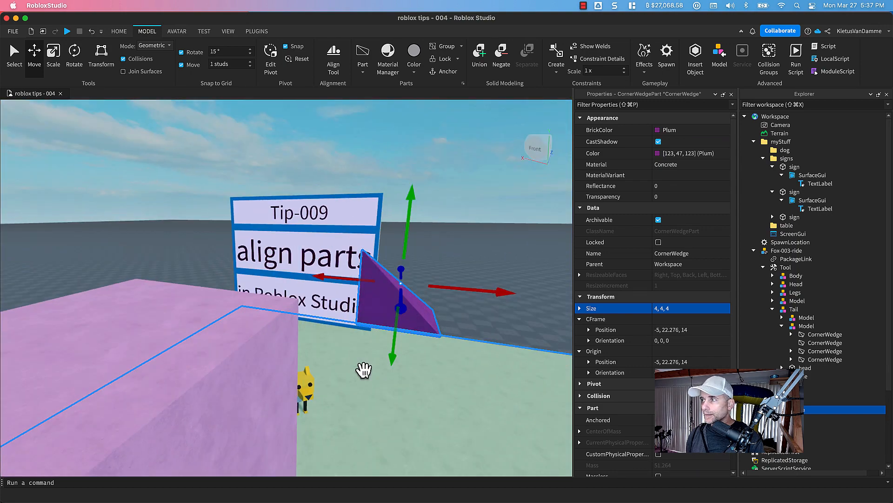
{"action": "key", "text": "f"}
{"action": "scroll", "coordinate": [364, 371], "scroll_direction": "down", "scroll_amount": 10}
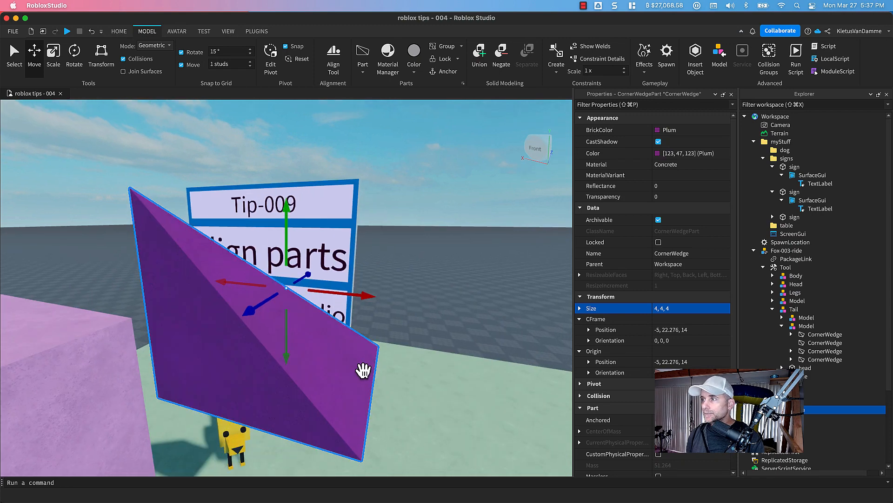
{"action": "right_click_drag", "start_coordinate": [363, 370], "coordinate": [363, 370]}
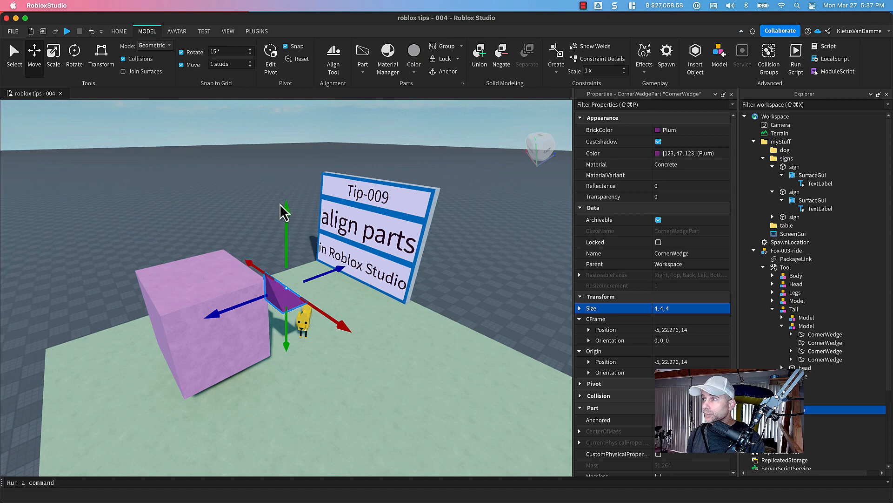
Lower the corner wedge 9 studs and slide it back along X against the large block's side face.
{"action": "left_click_drag", "start_coordinate": [290, 215], "coordinate": [291, 270]}
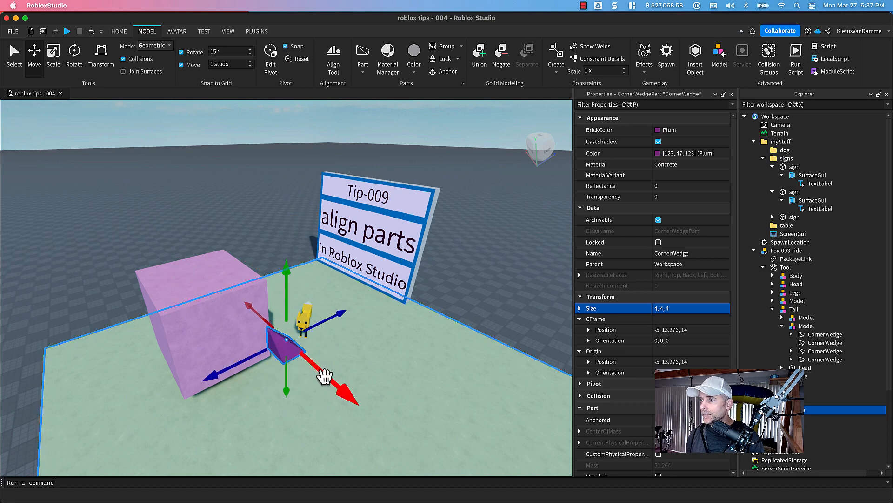
{"action": "left_click_drag", "start_coordinate": [324, 376], "coordinate": [288, 352]}
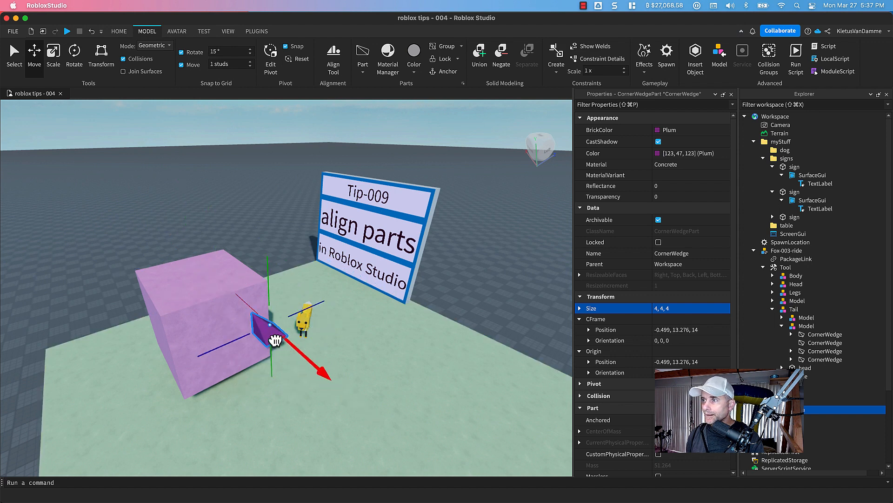
{"action": "right_click_drag", "start_coordinate": [276, 342], "coordinate": [278, 339]}
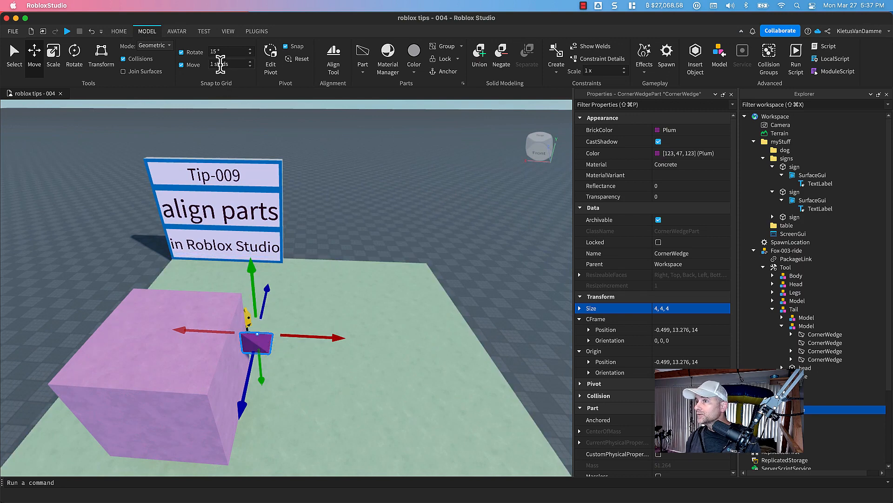
Set the large block's CFrame Position to X 10, Y 12, Z 8.
{"action": "left_click", "coordinate": [170, 373]}
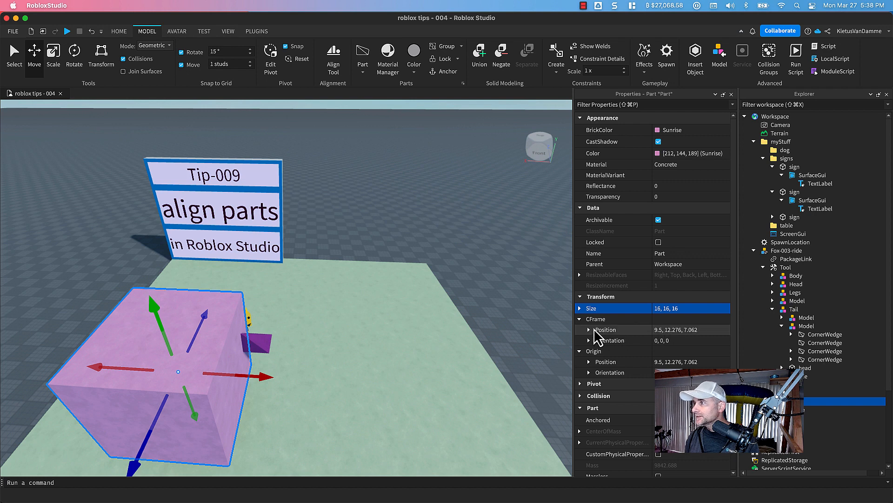
{"action": "left_click", "coordinate": [589, 330]}
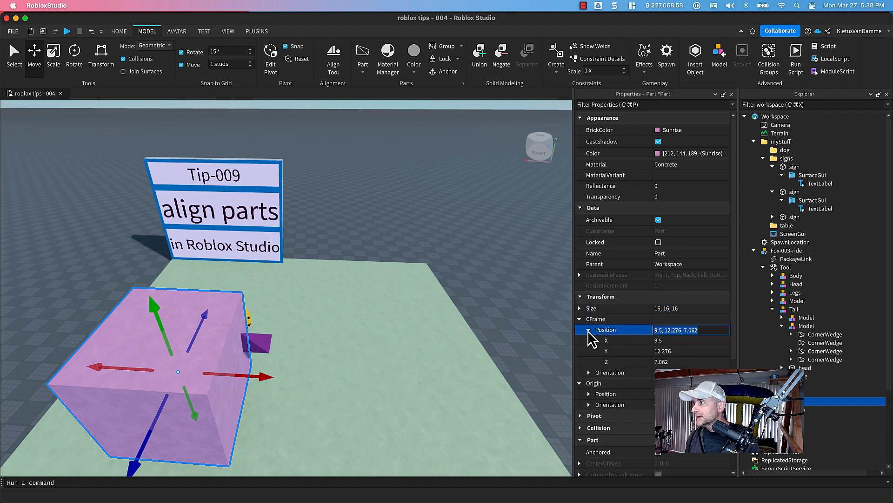
{"action": "left_click", "coordinate": [695, 341]}
{"action": "type", "text": "1"}
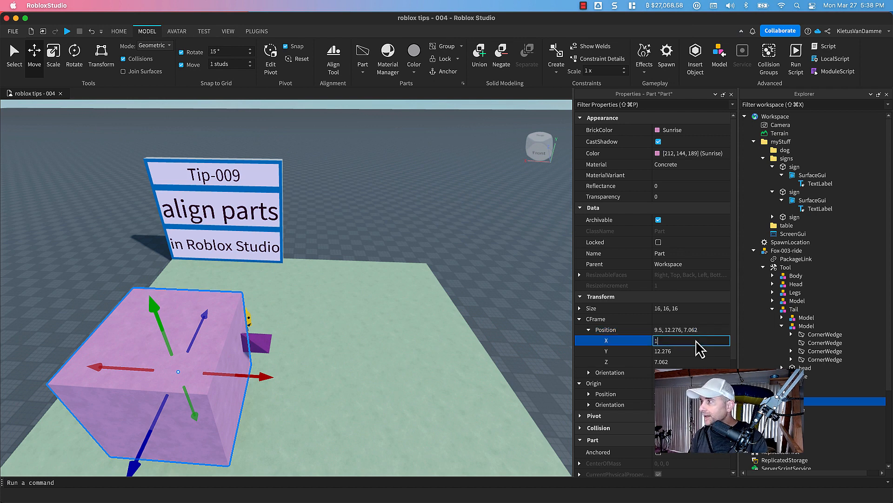
{"action": "type", "text": "0"}
{"action": "key", "text": "Tab"}
{"action": "type", "text": "12"}
{"action": "key", "text": "Tab"}
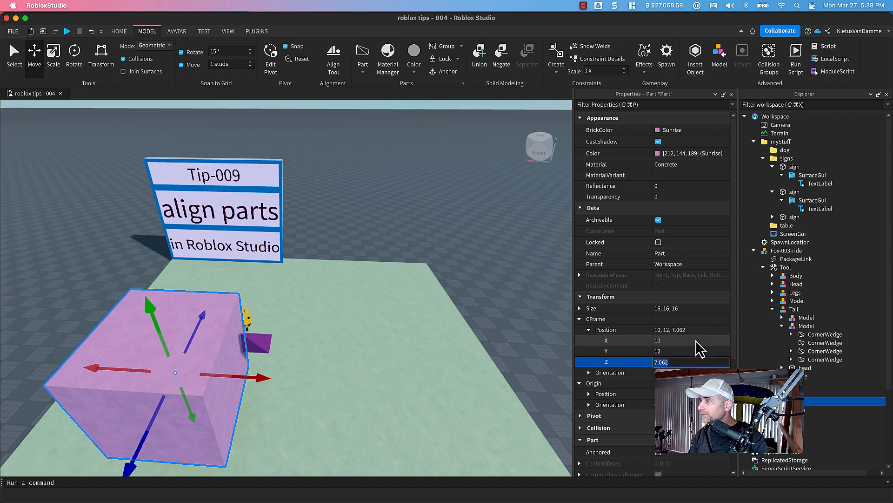
{"action": "type", "text": "8"}
{"action": "key", "text": "Return"}
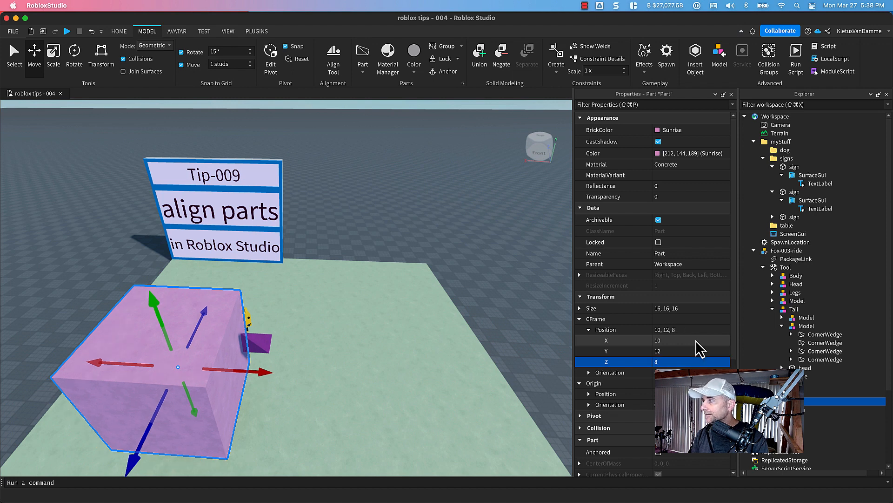
With move snapping off, slide the corner wedge along X against the block's side, then try lifting it freely and undo the lift.
{"action": "left_click", "coordinate": [268, 347]}
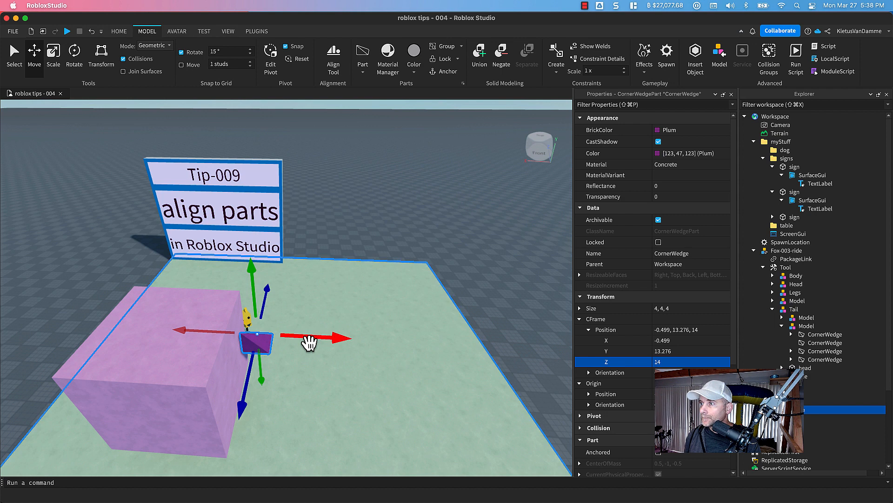
{"action": "left_click_drag", "start_coordinate": [462, 348], "coordinate": [245, 327]}
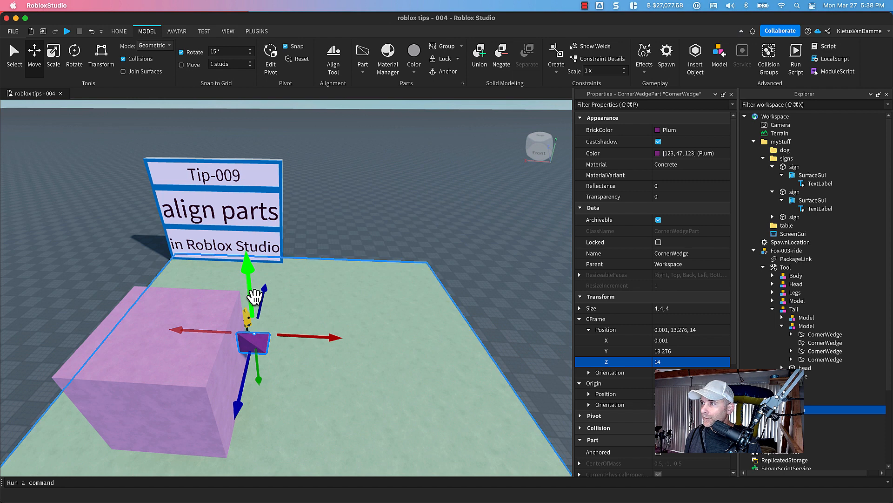
{"action": "left_click_drag", "start_coordinate": [254, 296], "coordinate": [252, 238]}
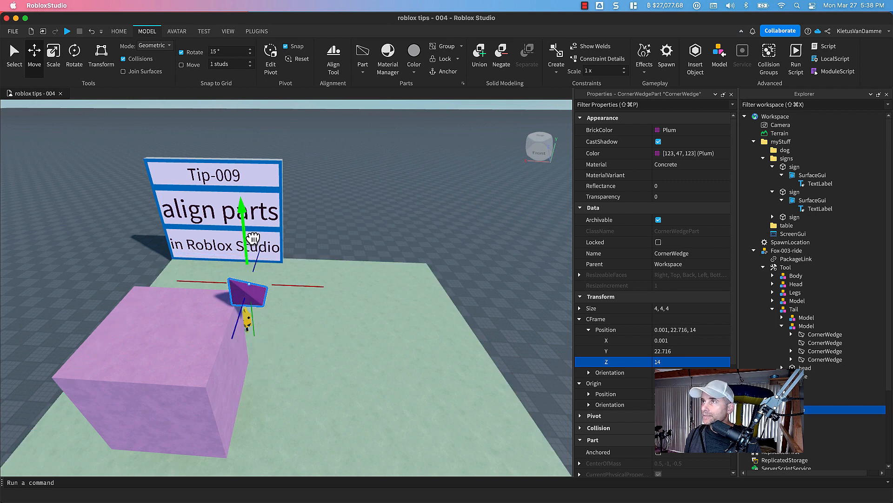
{"action": "key", "text": "super+z"}
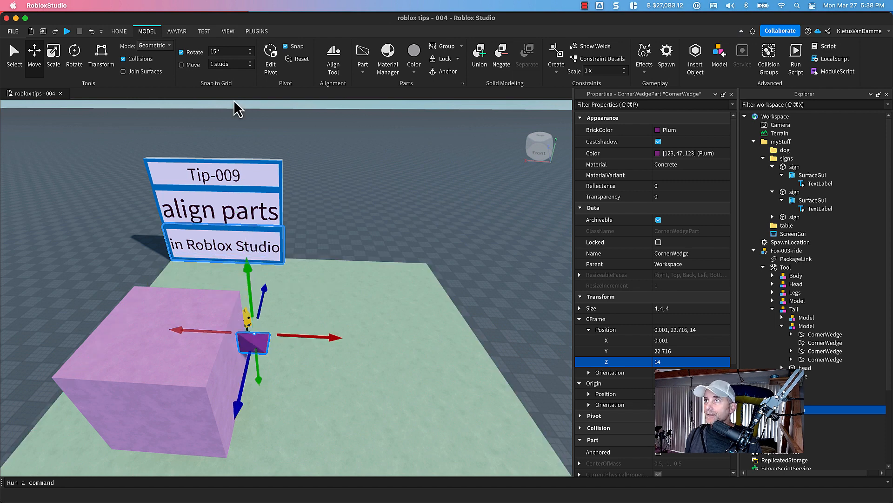
With move snapping on, raise the corner wedge 12 studs, shift it 7 studs along X and rest it on the block's top face.
{"action": "left_click", "coordinate": [181, 65]}
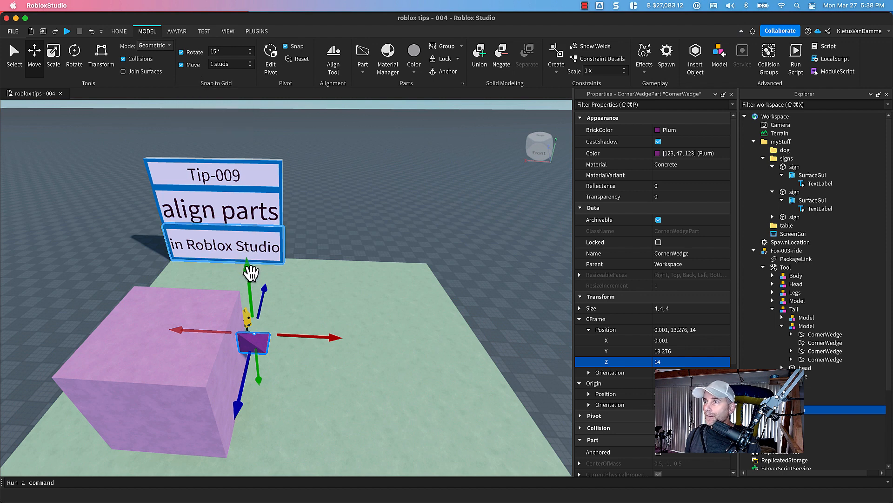
{"action": "left_click_drag", "start_coordinate": [251, 273], "coordinate": [254, 211]}
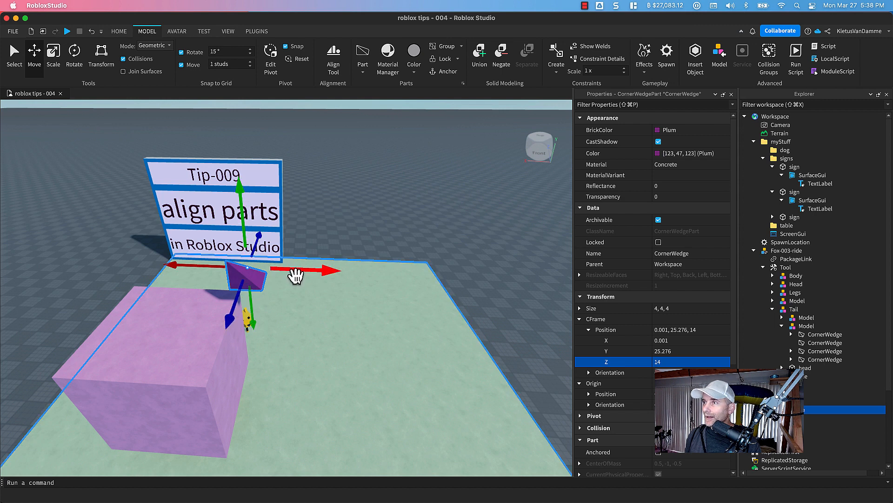
{"action": "left_click_drag", "start_coordinate": [296, 276], "coordinate": [240, 267]}
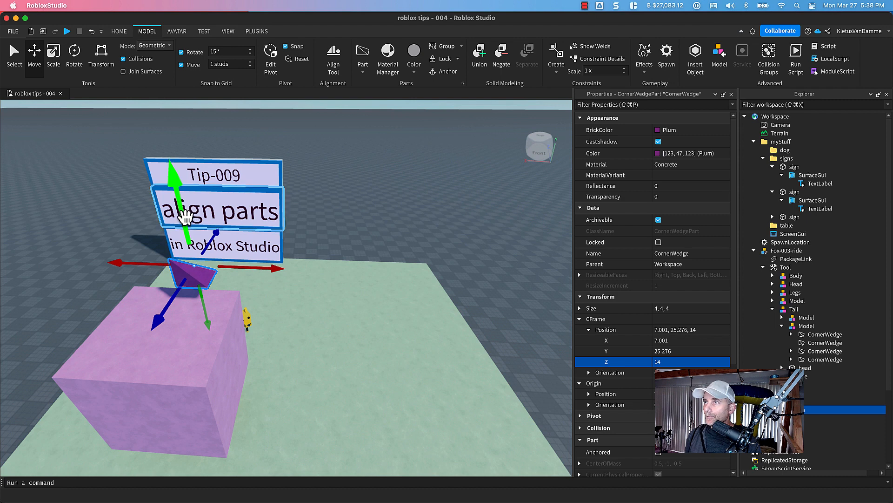
{"action": "left_click_drag", "start_coordinate": [185, 216], "coordinate": [192, 262]}
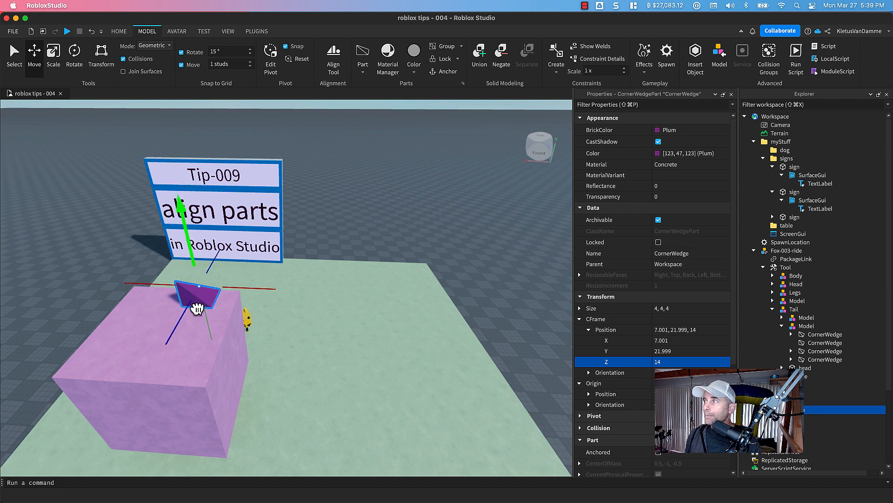
{"action": "left_click_drag", "start_coordinate": [197, 308], "coordinate": [197, 308]}
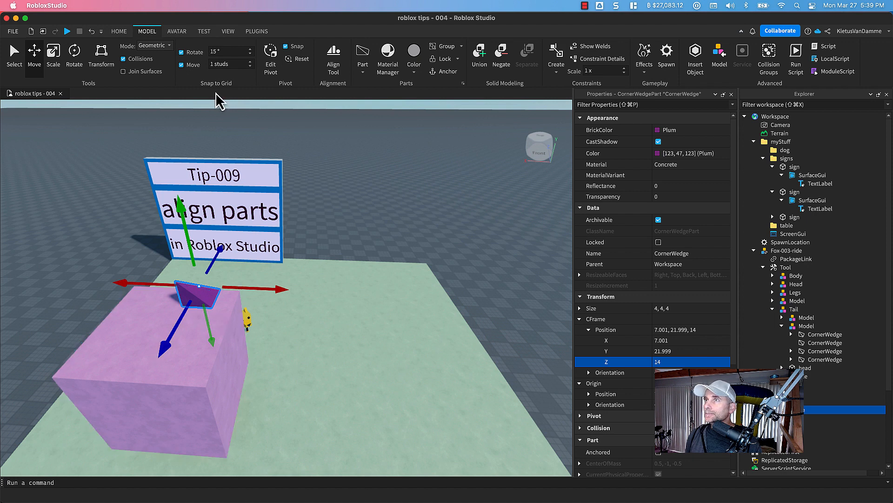
Turn off move snapping and try to push the corner wedge down into the large block's top face.
{"action": "left_click", "coordinate": [194, 65]}
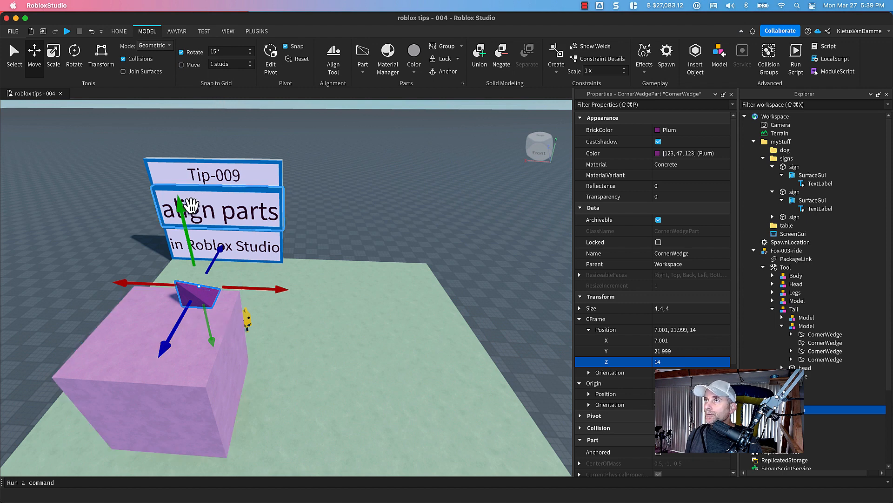
{"action": "left_click_drag", "start_coordinate": [184, 216], "coordinate": [186, 269]}
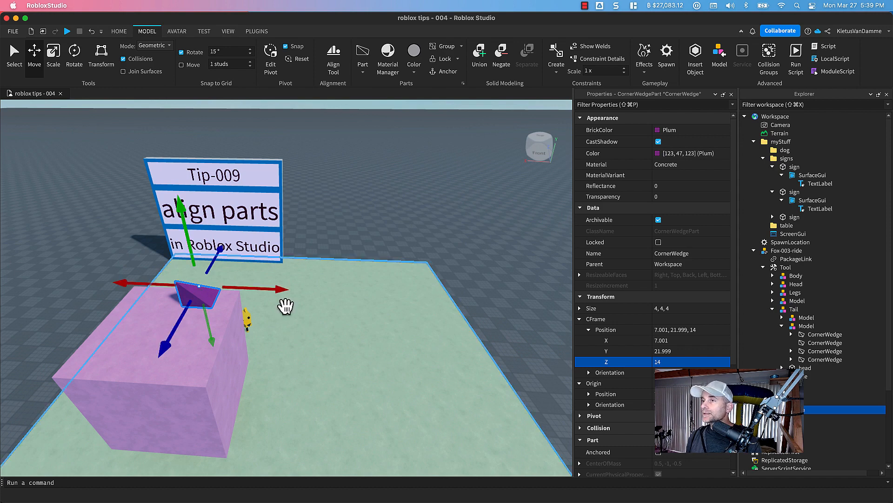
{"action": "right_click_drag", "start_coordinate": [294, 340], "coordinate": [257, 301]}
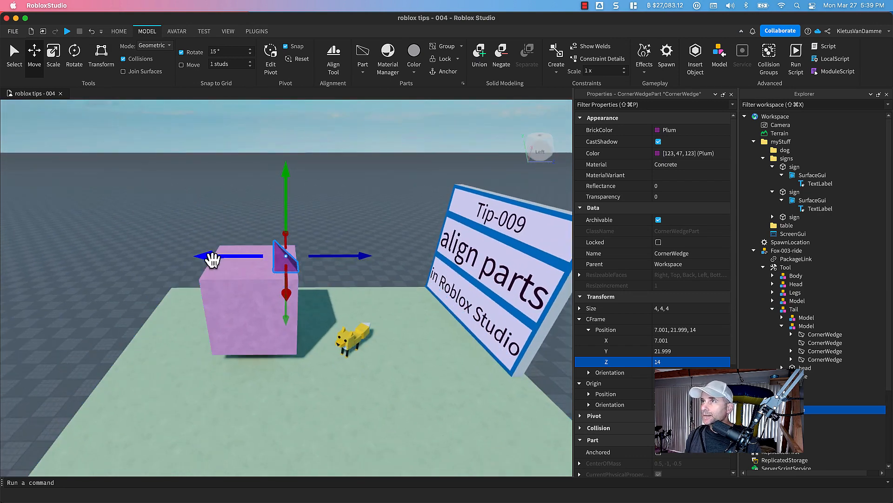
With move snapping on, pull the corner wedge 9 studs off the block along X, lower it 6 studs and bring it against the side.
{"action": "right_click_drag", "start_coordinate": [253, 275], "coordinate": [251, 285]}
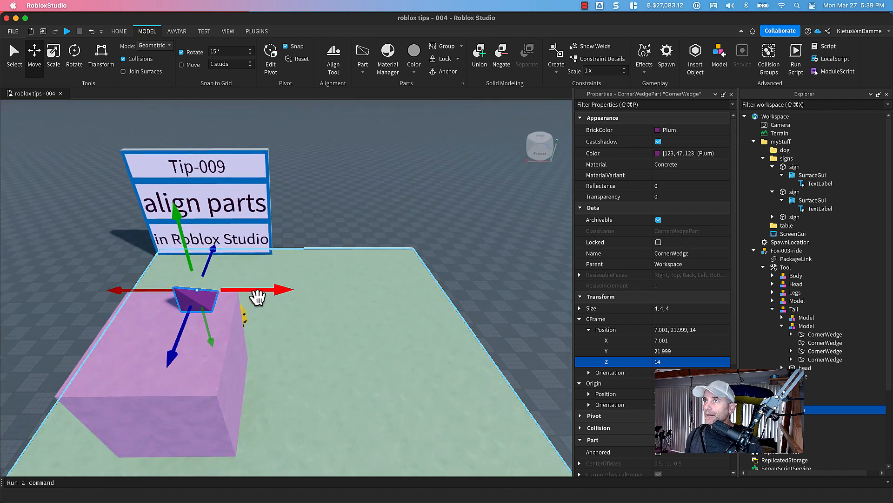
{"action": "left_click", "coordinate": [181, 65]}
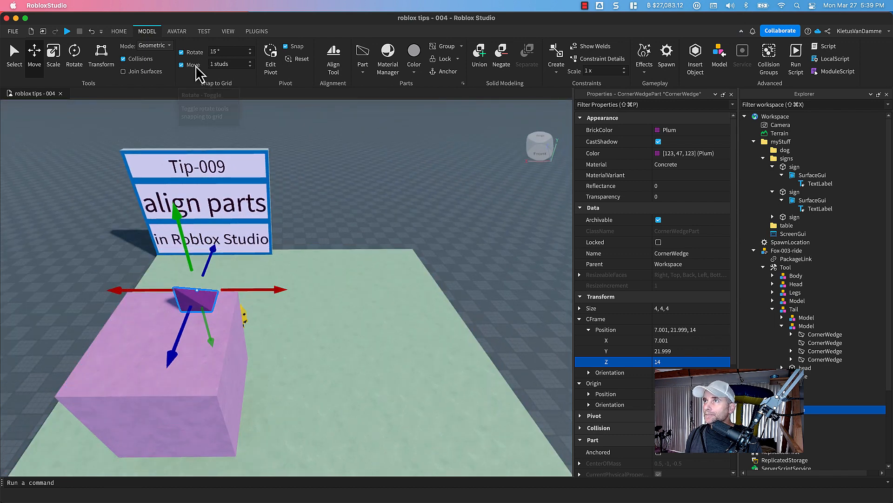
{"action": "left_click_drag", "start_coordinate": [281, 291], "coordinate": [344, 300]}
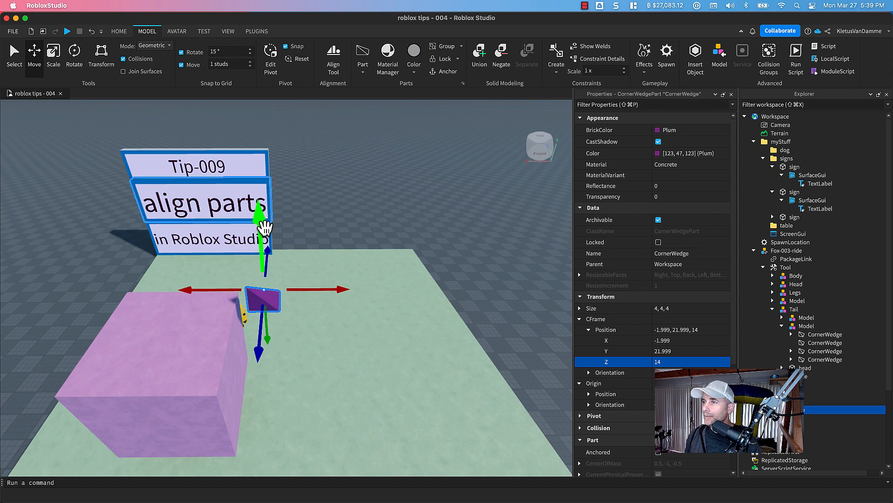
{"action": "left_click_drag", "start_coordinate": [265, 227], "coordinate": [263, 259]}
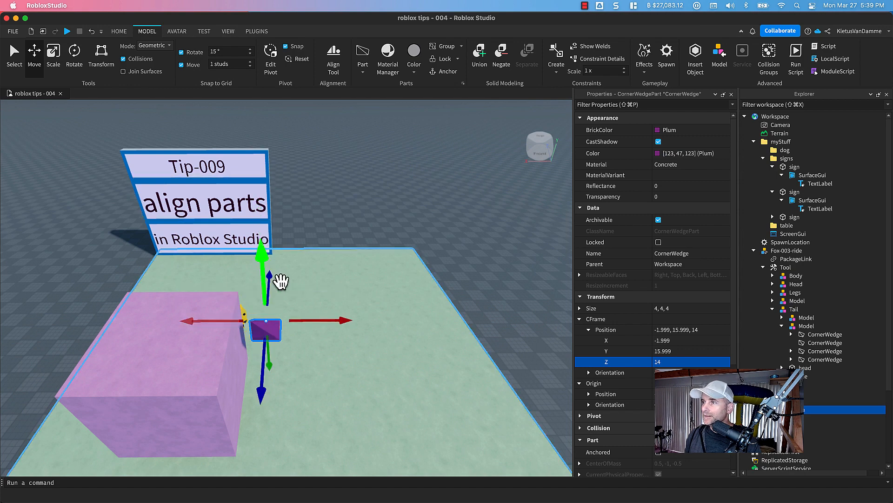
{"action": "right_click_drag", "start_coordinate": [281, 285], "coordinate": [295, 343]}
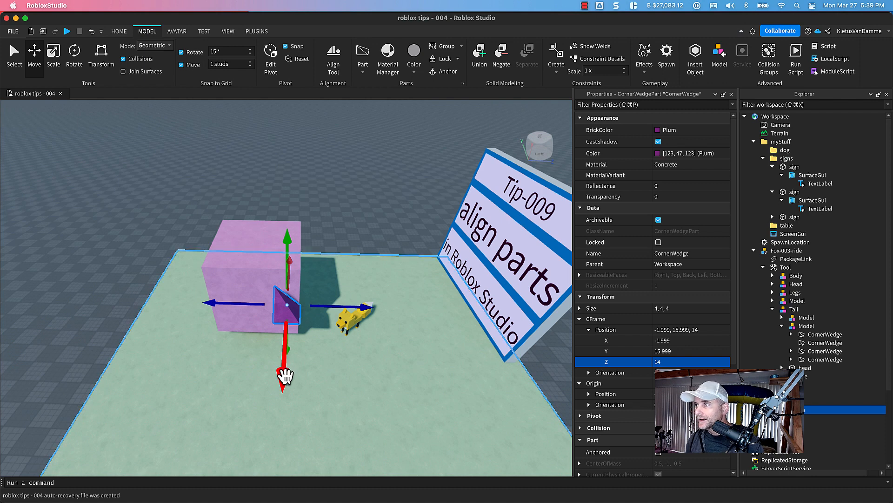
{"action": "left_click_drag", "start_coordinate": [285, 373], "coordinate": [288, 307]}
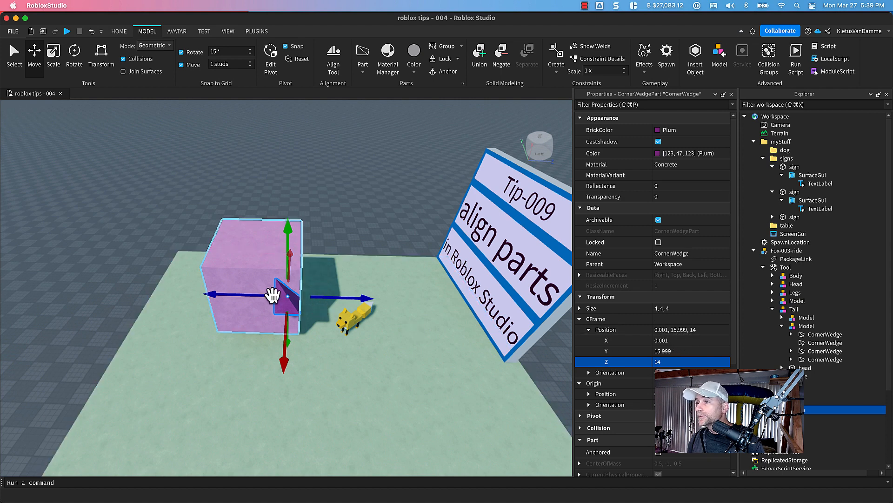
Move the corner wedge around to the block's adjacent side, shifting it 9 studs along X and resting it against that face at Z 18.
{"action": "left_click_drag", "start_coordinate": [239, 295], "coordinate": [372, 305]}
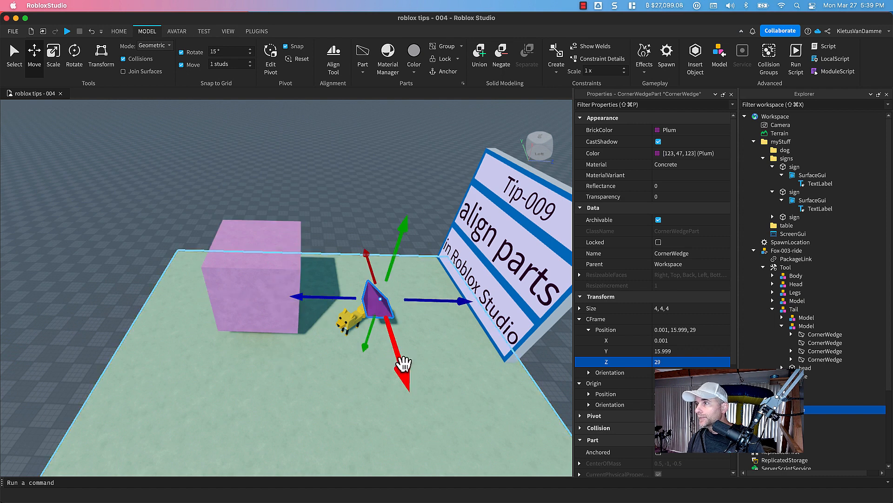
{"action": "mouse_move", "coordinate": [393, 307]}
{"action": "left_mouse_down"}
{"action": "mouse_move", "coordinate": [390, 300]}
{"action": "mouse_move", "coordinate": [389, 319]}
{"action": "mouse_move", "coordinate": [404, 314]}
{"action": "left_mouse_up"}
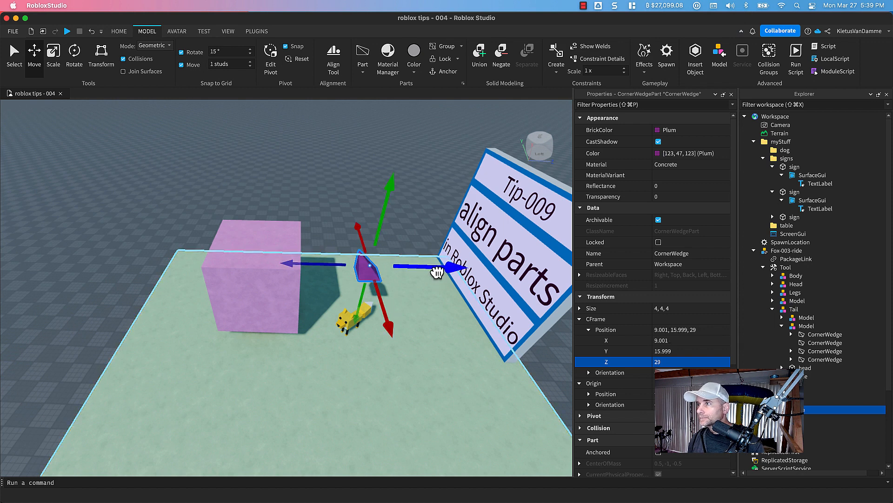
{"action": "left_click_drag", "start_coordinate": [438, 272], "coordinate": [339, 270]}
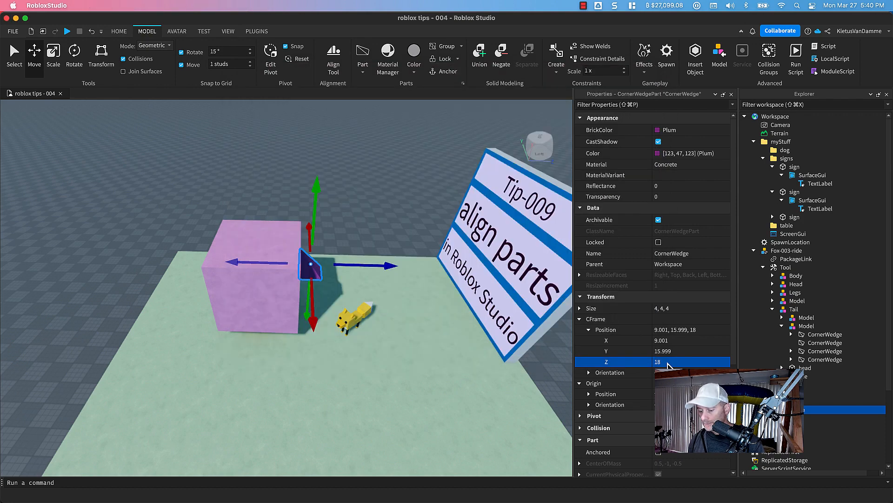
{"action": "key", "text": "super+Tab"}
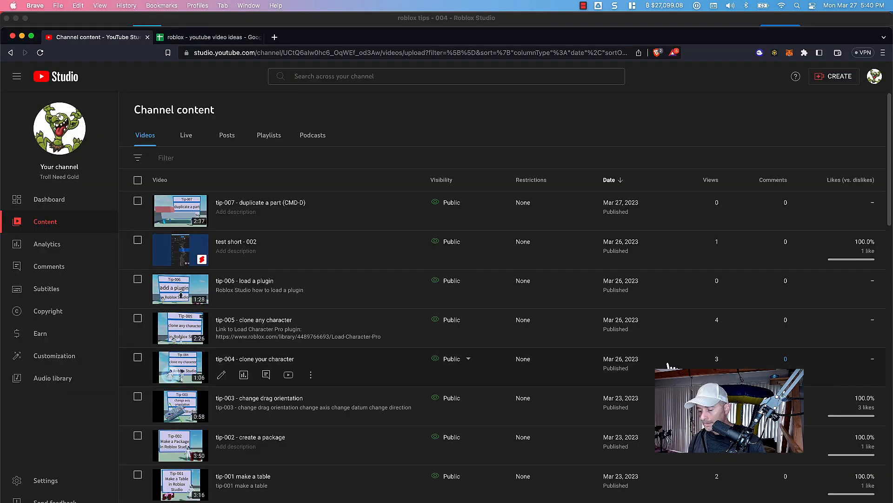
{"action": "key", "text": "super+Tab"}
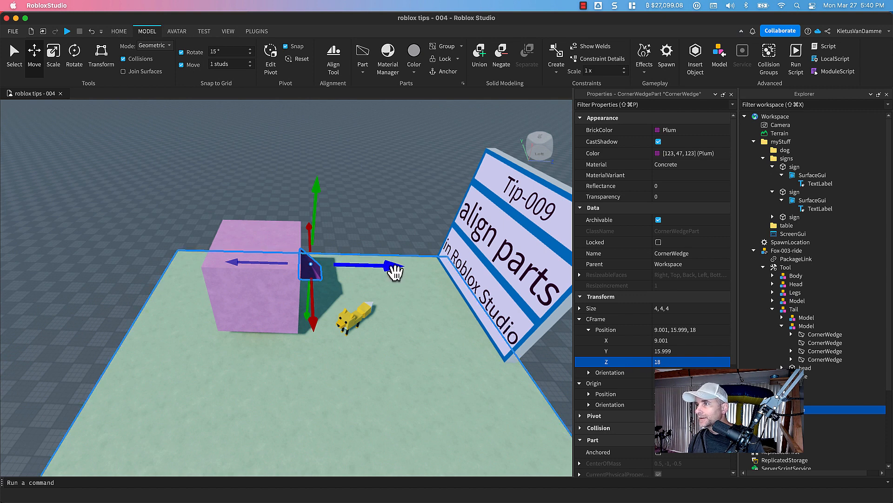
{"action": "left_click_drag", "start_coordinate": [399, 275], "coordinate": [357, 270]}
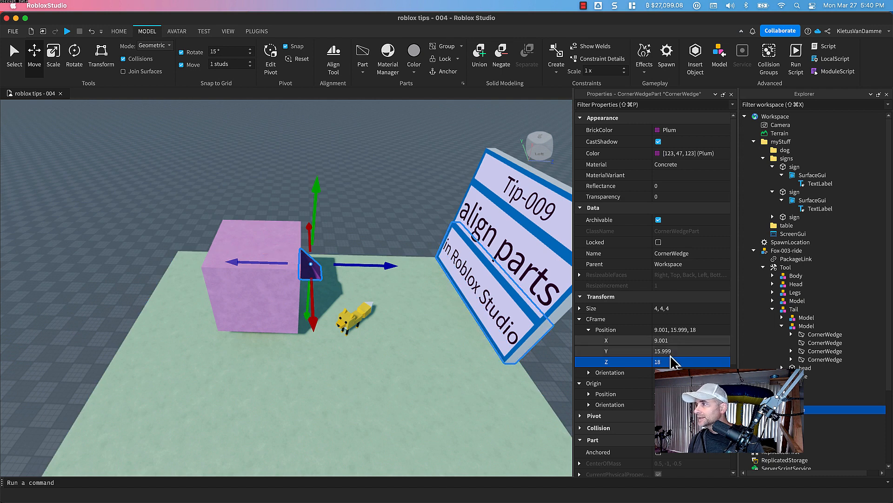
Set the corner wedge's CFrame Position to 8, 16, 18.
{"action": "left_click", "coordinate": [670, 329]}
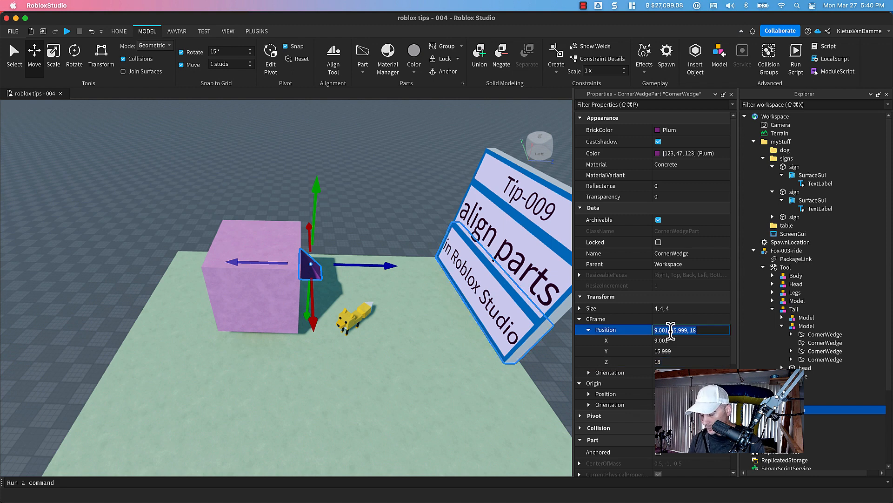
{"action": "type", "text": "8,16,"}
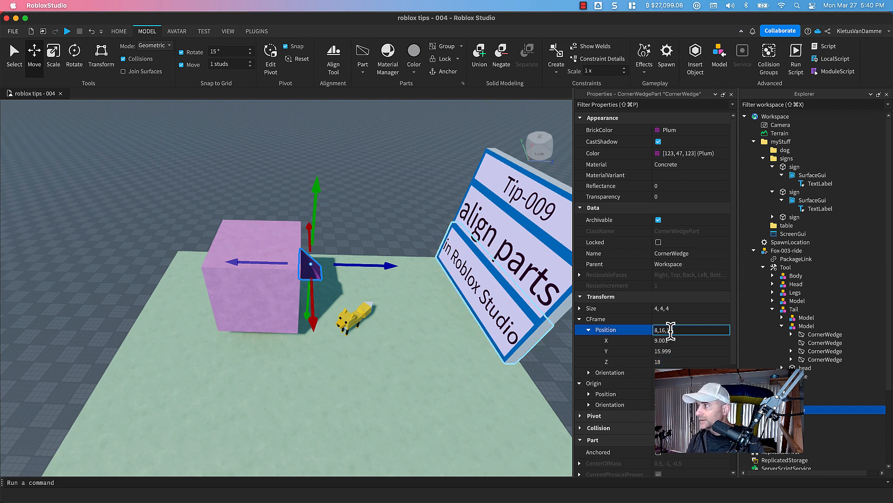
{"action": "key", "text": "Return"}
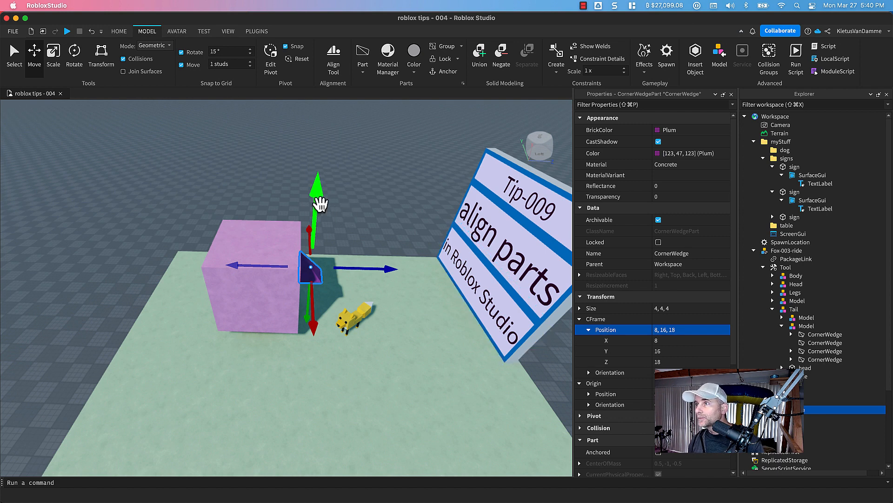
Raise the corner wedge 7 studs and move it over the large block's top to X 3, Z 13.
{"action": "left_click_drag", "start_coordinate": [320, 203], "coordinate": [318, 159]}
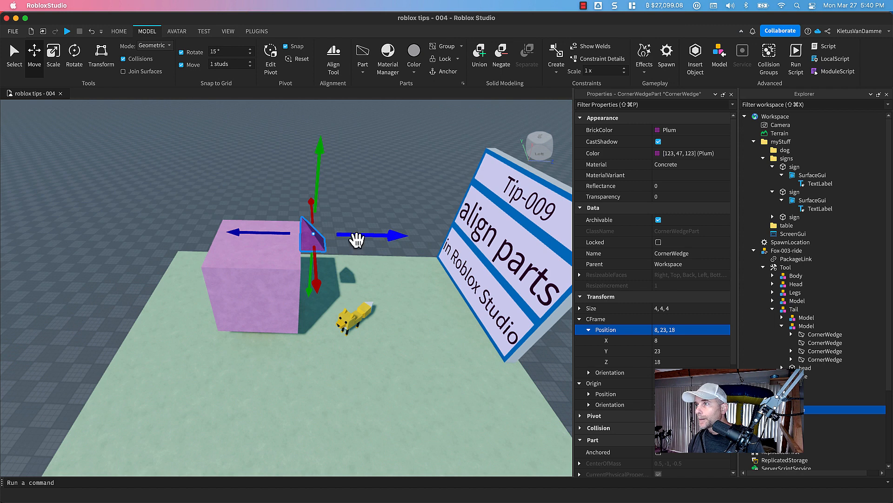
{"action": "left_click_drag", "start_coordinate": [357, 240], "coordinate": [303, 234]}
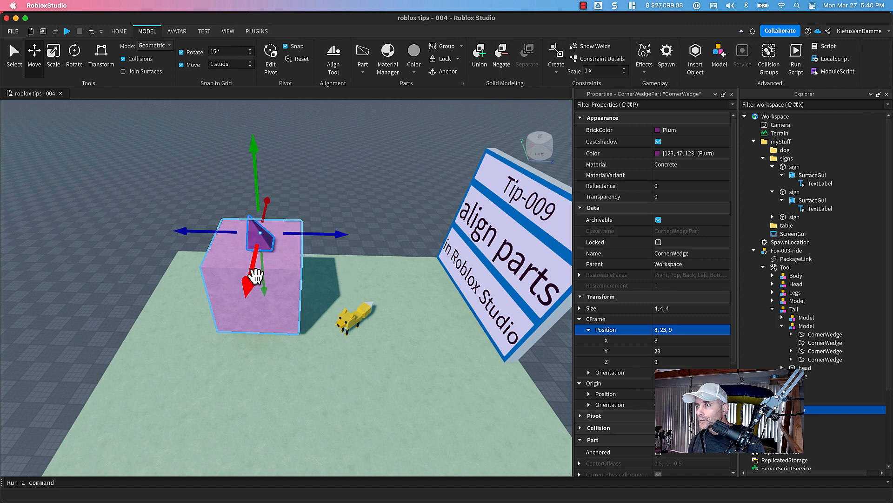
{"action": "left_click_drag", "start_coordinate": [256, 275], "coordinate": [249, 295]}
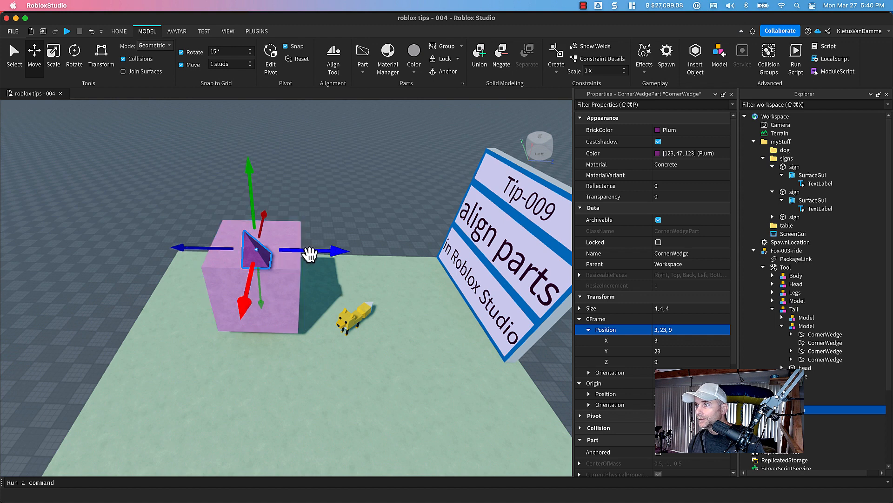
{"action": "left_click_drag", "start_coordinate": [311, 255], "coordinate": [339, 256]}
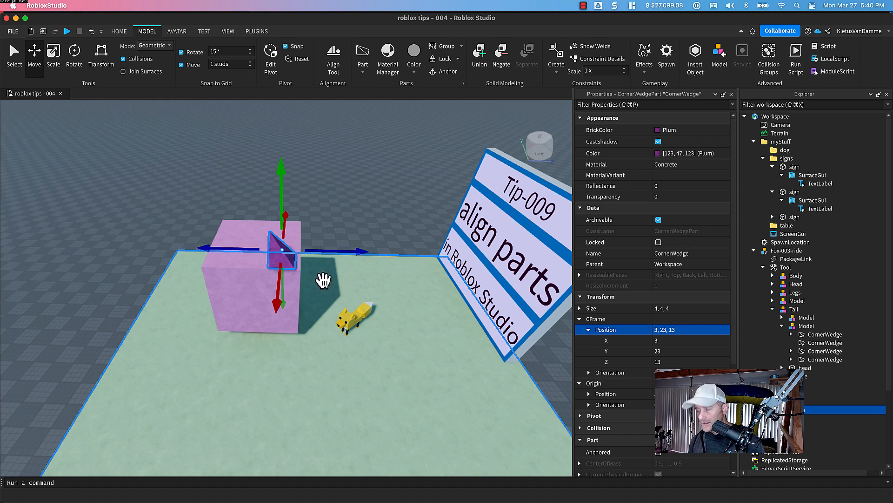
Shift the corner wedge to X 4, lower it onto the block's top face and slide it to Z 14 at the corner.
{"action": "key", "text": "f"}
{"action": "right_click_drag", "start_coordinate": [322, 313], "coordinate": [302, 318]}
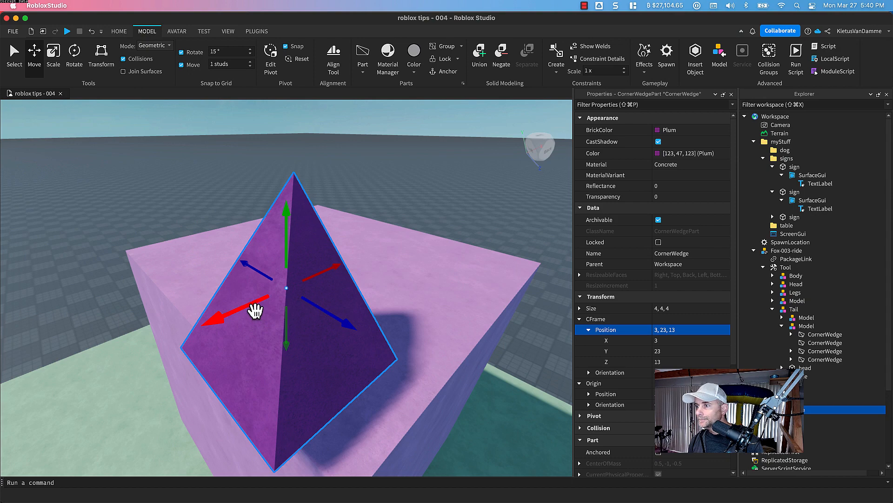
{"action": "left_click_drag", "start_coordinate": [255, 310], "coordinate": [275, 300]}
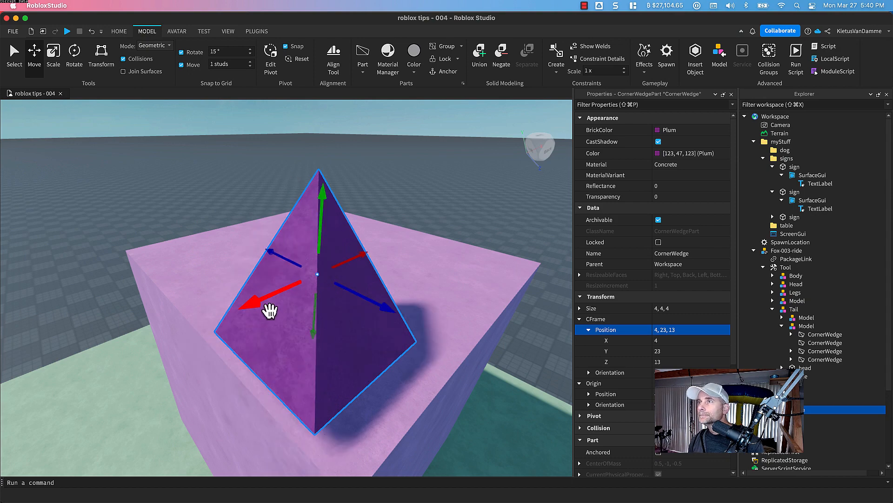
{"action": "right_click_drag", "start_coordinate": [270, 311], "coordinate": [283, 294]}
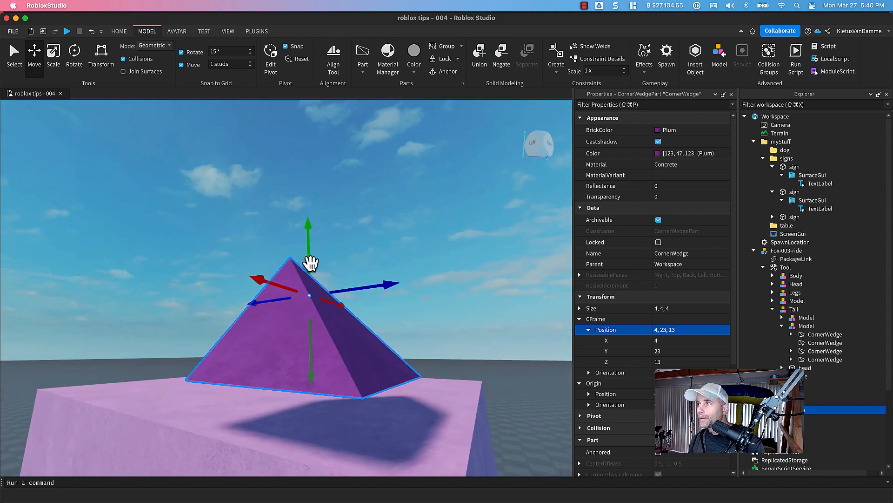
{"action": "scroll", "coordinate": [303, 365], "scroll_direction": "up", "scroll_amount": 3}
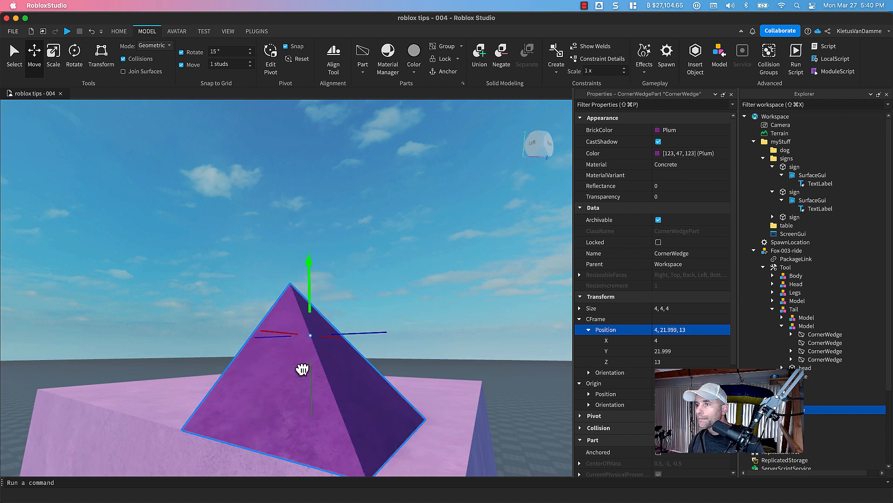
{"action": "right_click_drag", "start_coordinate": [309, 393], "coordinate": [312, 378]}
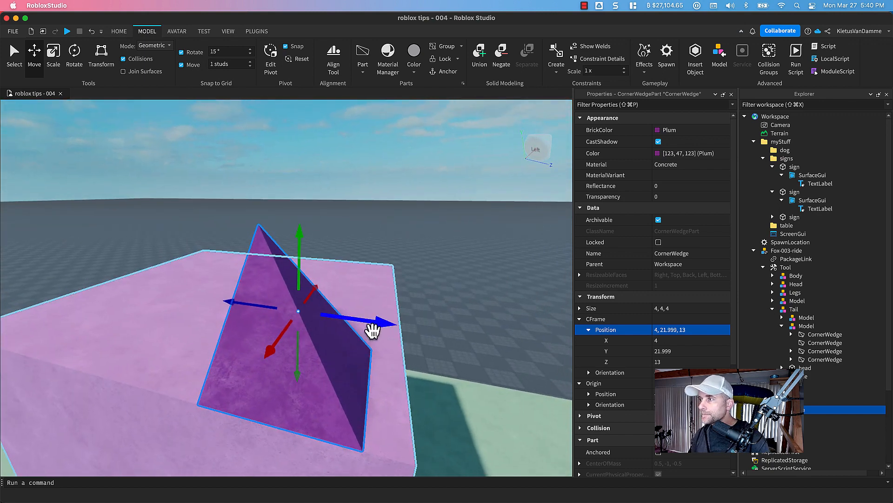
{"action": "left_click_drag", "start_coordinate": [373, 331], "coordinate": [402, 332]}
Set the corner wedge's Position Y to 22.
{"action": "right_click_drag", "start_coordinate": [423, 379], "coordinate": [423, 379]}
{"action": "scroll", "coordinate": [423, 379], "scroll_direction": "down", "scroll_amount": 5}
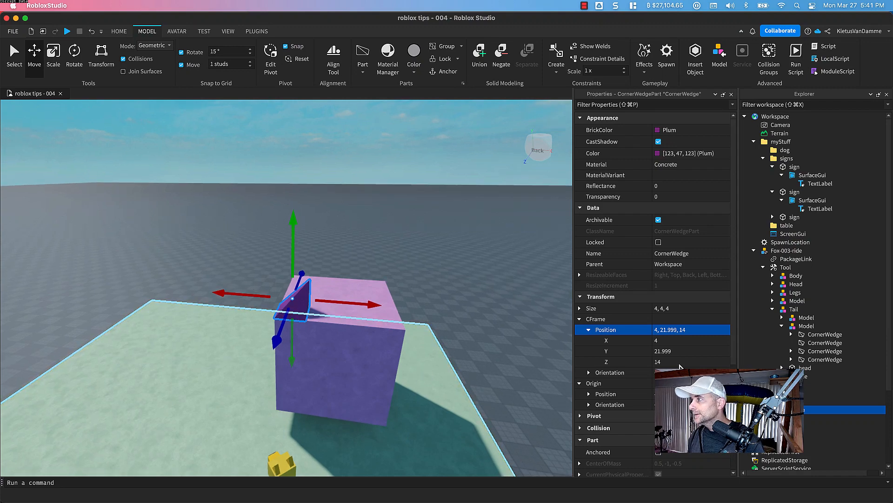
{"action": "left_click", "coordinate": [682, 350]}
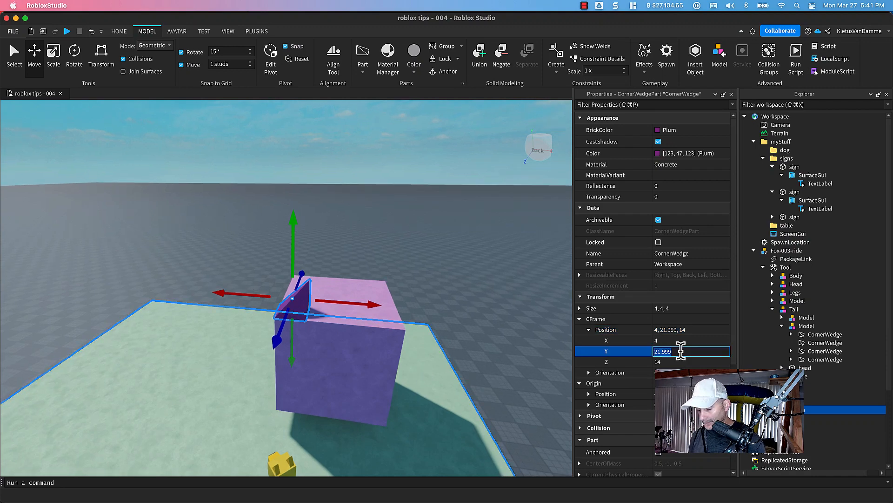
{"action": "type", "text": "22"}
{"action": "key", "text": "Tab"}
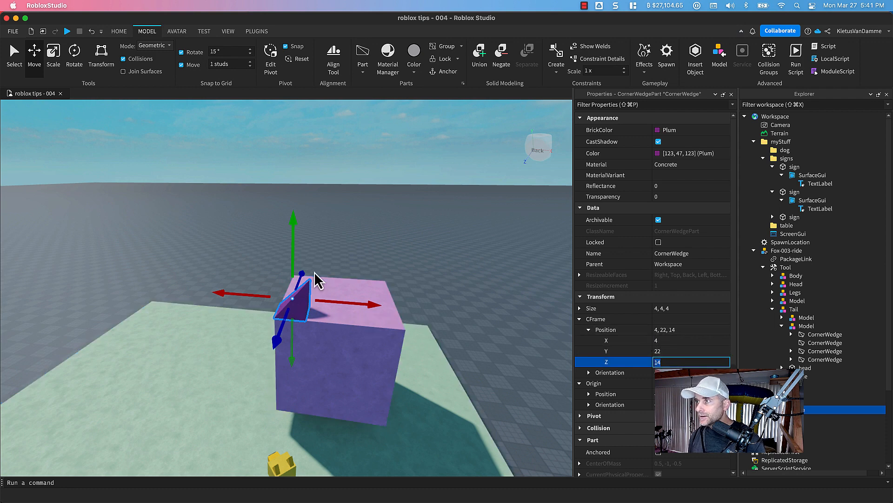
Scale the corner wedge upward to 16 studs high and inward along X to 8 studs, keeping its outer edges aligned with the block.
{"action": "key", "text": "super+3"}
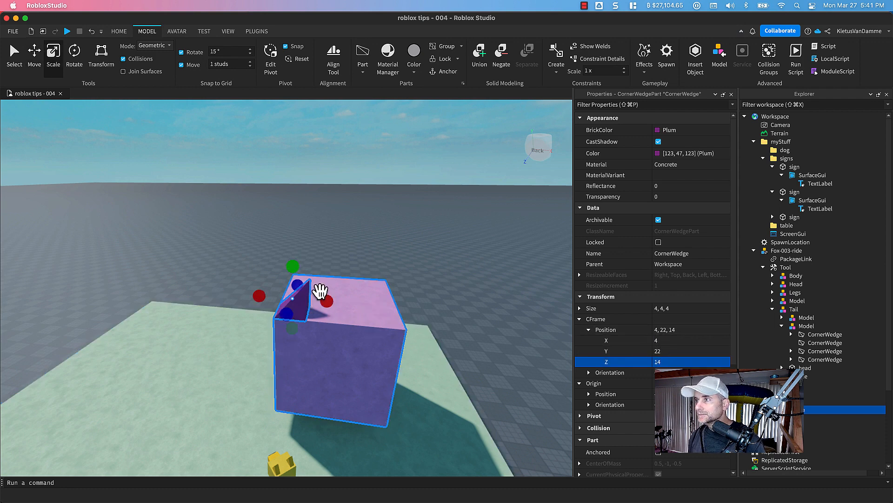
{"action": "left_click_drag", "start_coordinate": [302, 275], "coordinate": [305, 174]}
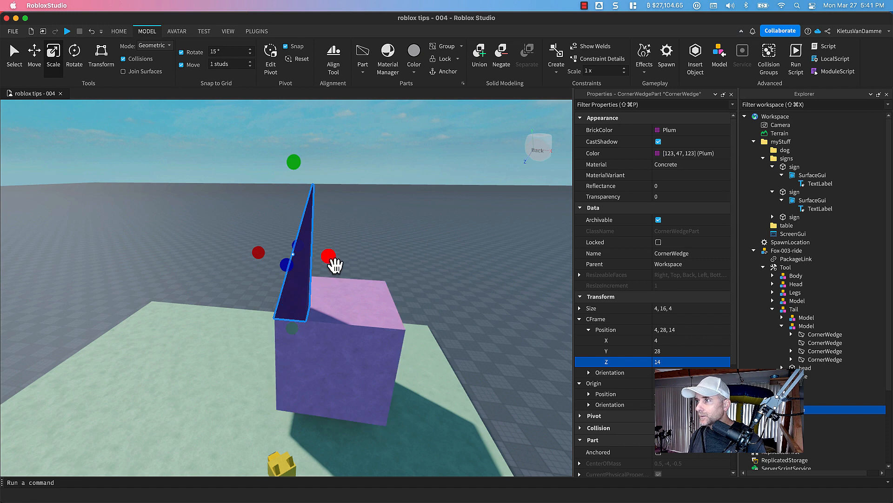
{"action": "left_click_drag", "start_coordinate": [334, 265], "coordinate": [360, 264]}
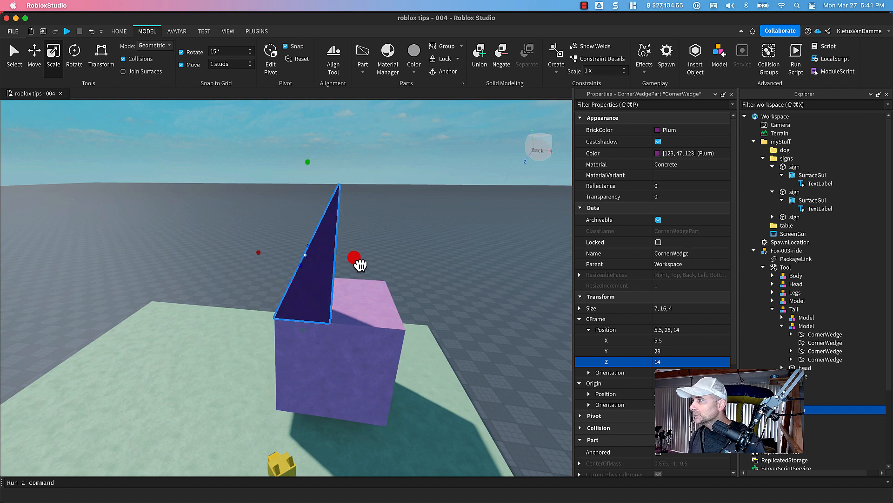
{"action": "left_click_drag", "start_coordinate": [363, 264], "coordinate": [370, 261]}
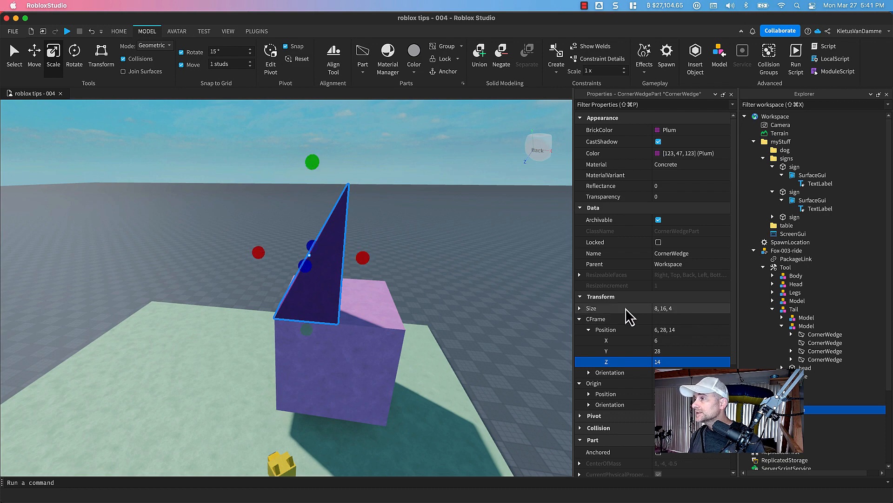
Scale the corner wedge inward along Z to 8 studs and deselect it.
{"action": "right_click_drag", "start_coordinate": [395, 266], "coordinate": [226, 253]}
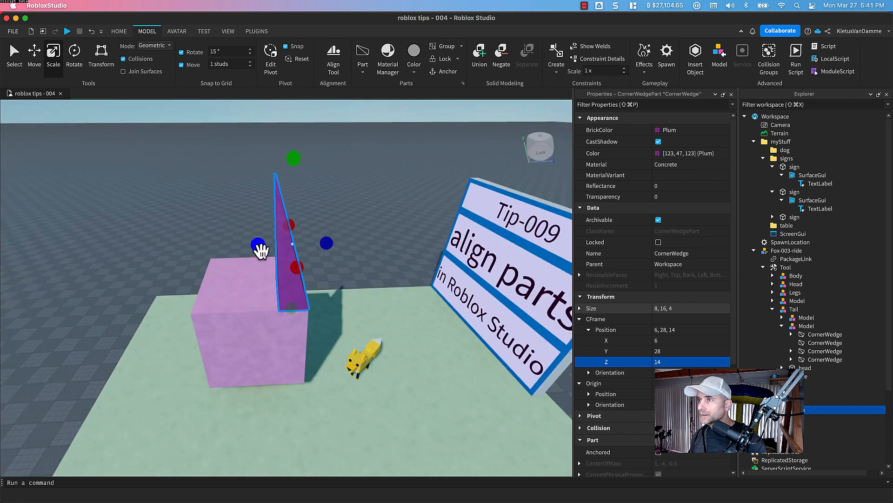
{"action": "left_click_drag", "start_coordinate": [258, 247], "coordinate": [228, 255]}
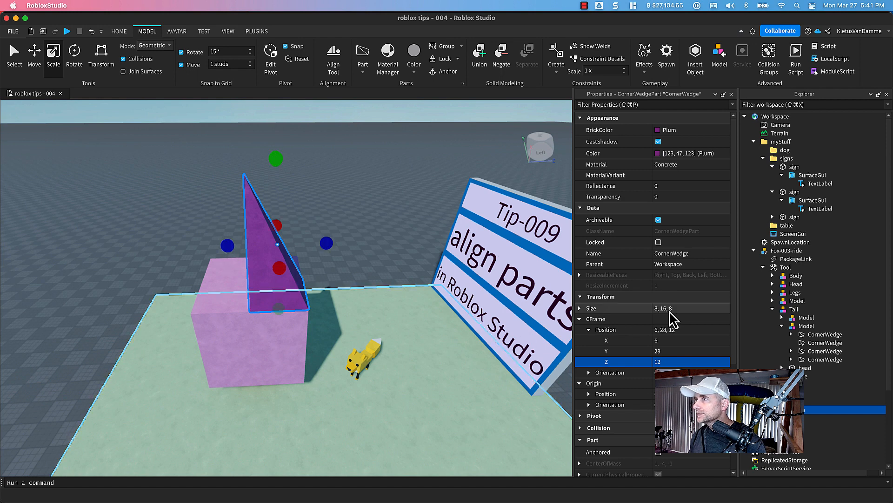
{"action": "right_click_drag", "start_coordinate": [321, 344], "coordinate": [322, 340]}
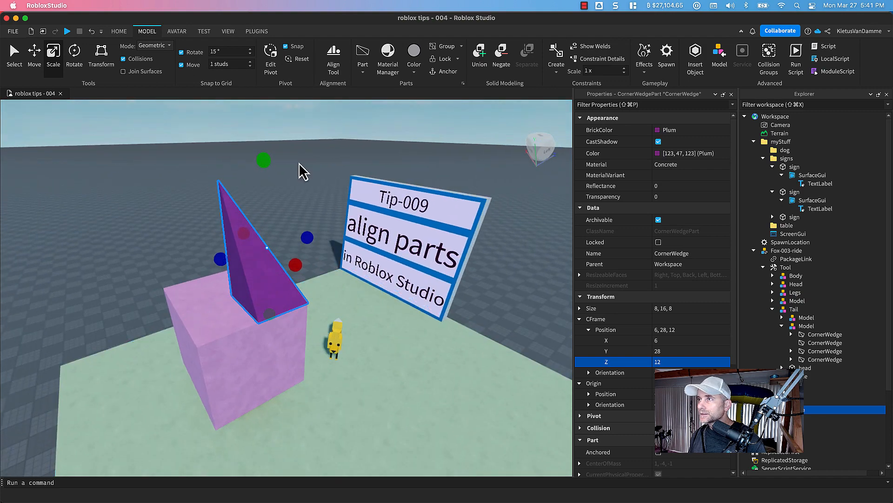
{"action": "left_click", "coordinate": [255, 262]}
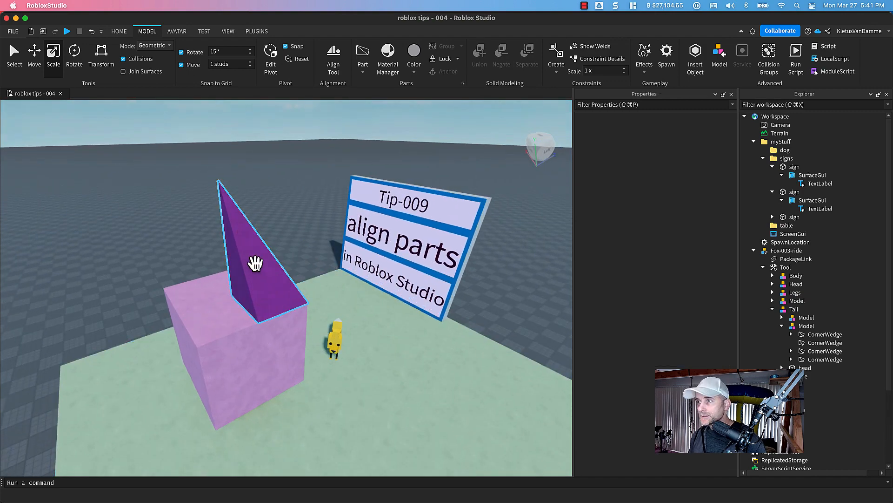
Turn off Collisions, duplicate the corner wedge in place and move the copy along Z to position 0.
{"action": "key", "text": "super+v"}
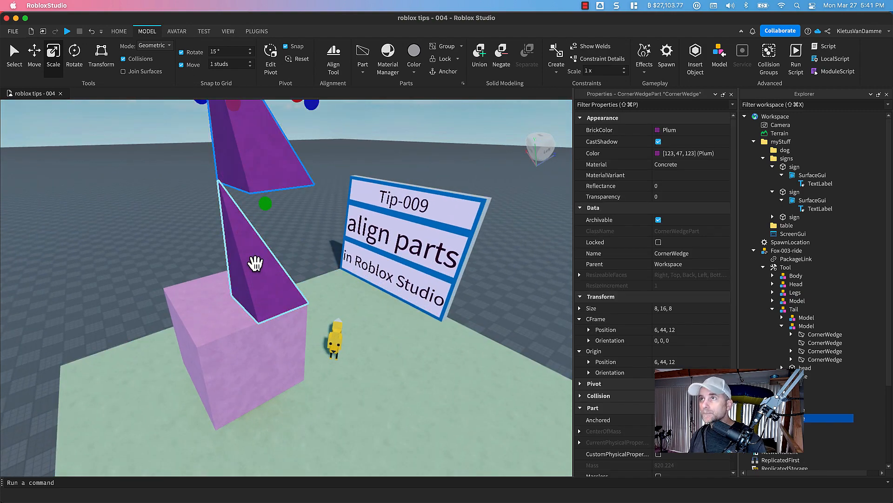
{"action": "key", "text": "Delete"}
{"action": "left_click", "coordinate": [140, 59]}
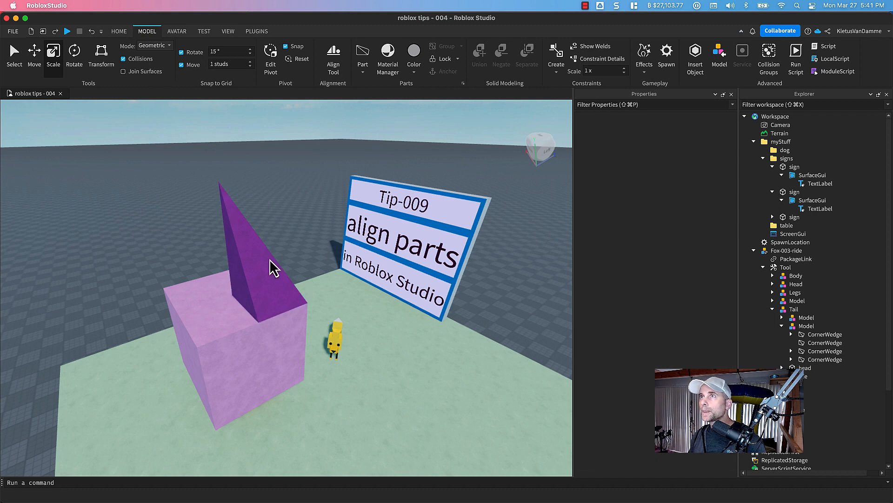
{"action": "left_click", "coordinate": [273, 274]}
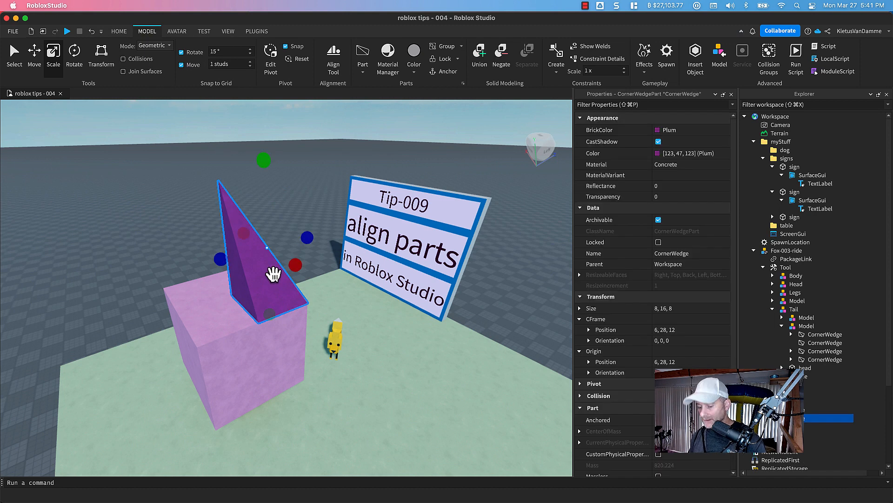
{"action": "key", "text": "super+2"}
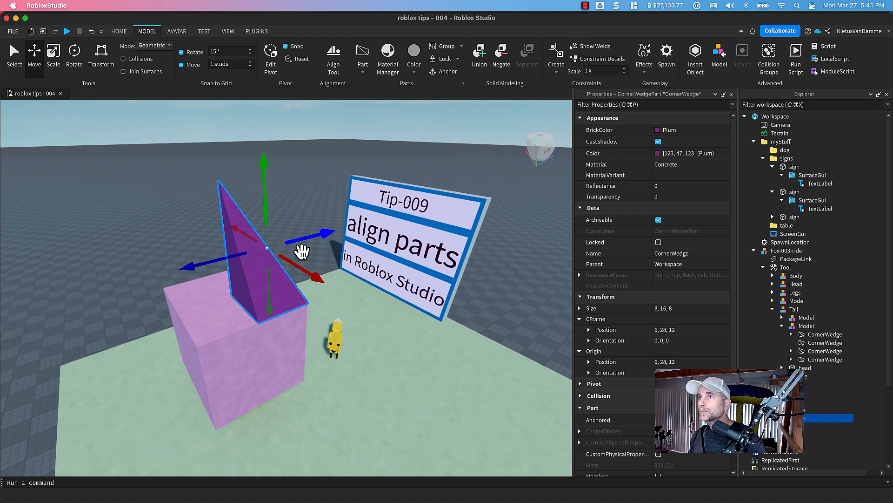
{"action": "left_click_drag", "start_coordinate": [304, 249], "coordinate": [216, 276]}
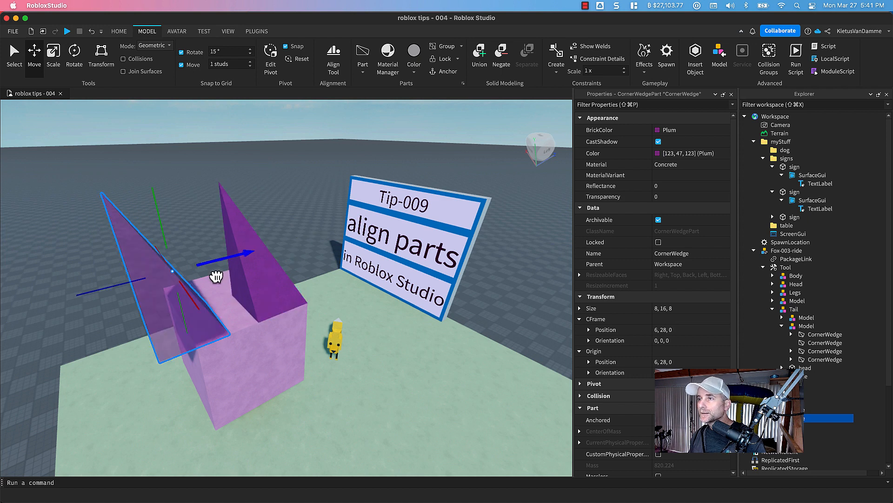
Rotate the copied wedge -90° about Y and move it along Z to position 4, against the first wedge.
{"action": "key", "text": "super+3"}
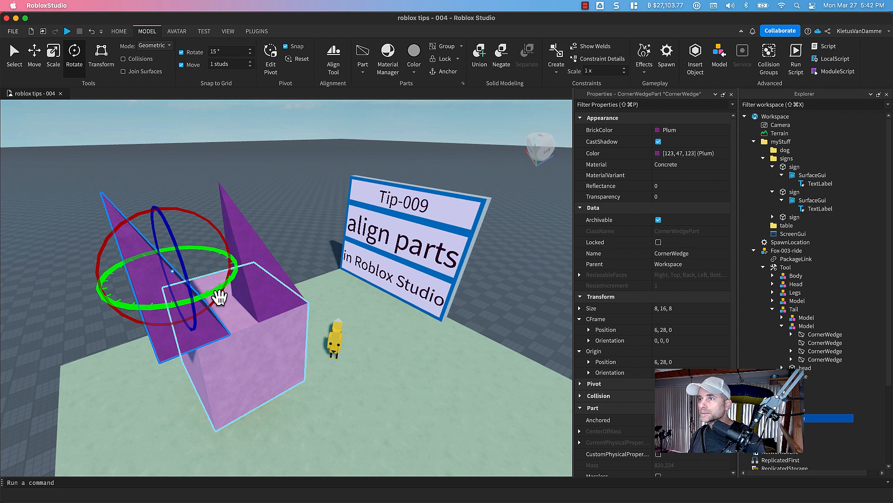
{"action": "left_click_drag", "start_coordinate": [220, 292], "coordinate": [158, 281]}
{"action": "key", "text": "super+2"}
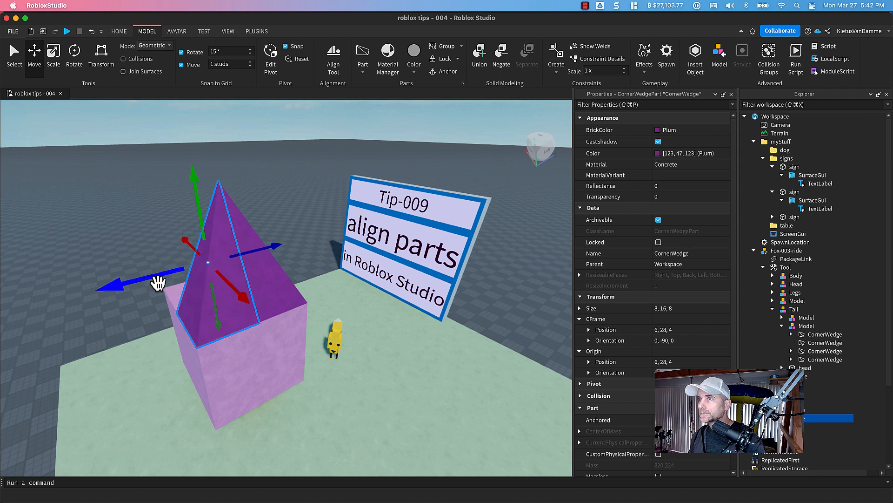
Select both corner wedges, duplicate them and move the copied pair along X toward the block's uncovered half.
{"action": "left_click", "coordinate": [258, 244], "text": "shift"}
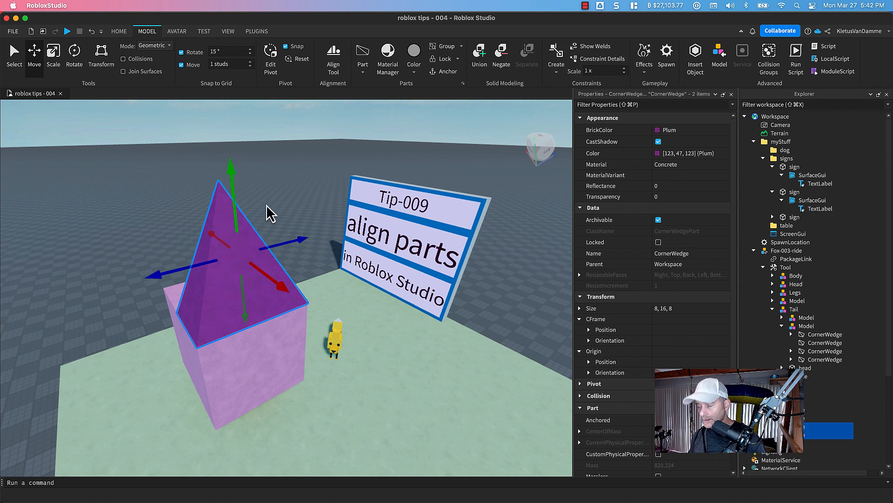
{"action": "key", "text": "super+2"}
{"action": "key", "text": "super+2"}
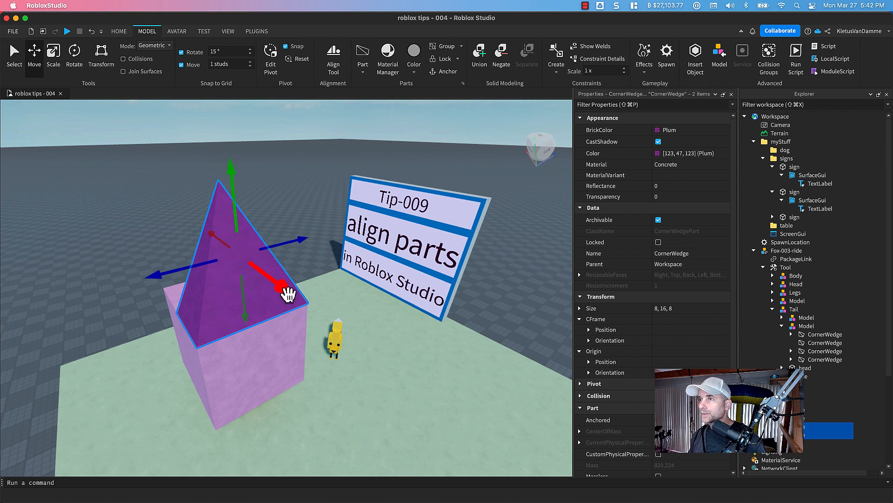
{"action": "left_click_drag", "start_coordinate": [287, 293], "coordinate": [234, 263]}
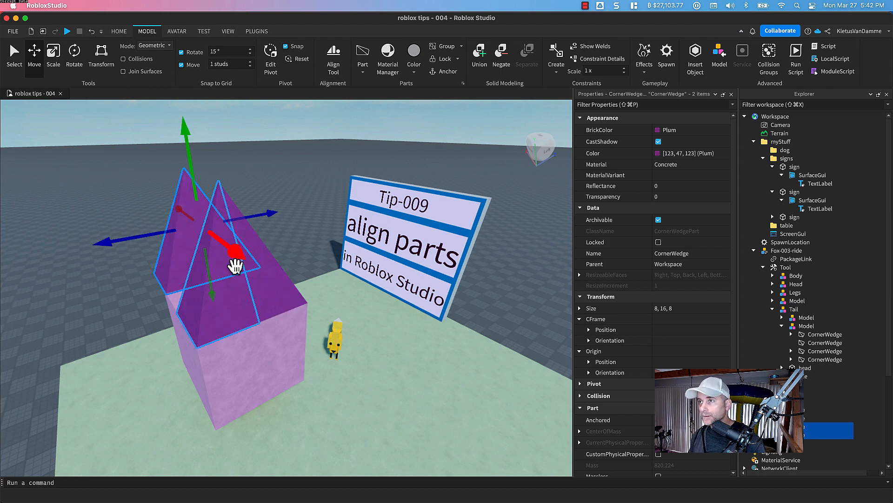
Rotate the copied pair 180° about Y, slide it along X to position 14 to complete the pyramid roof, and deselect it.
{"action": "key", "text": "super+3"}
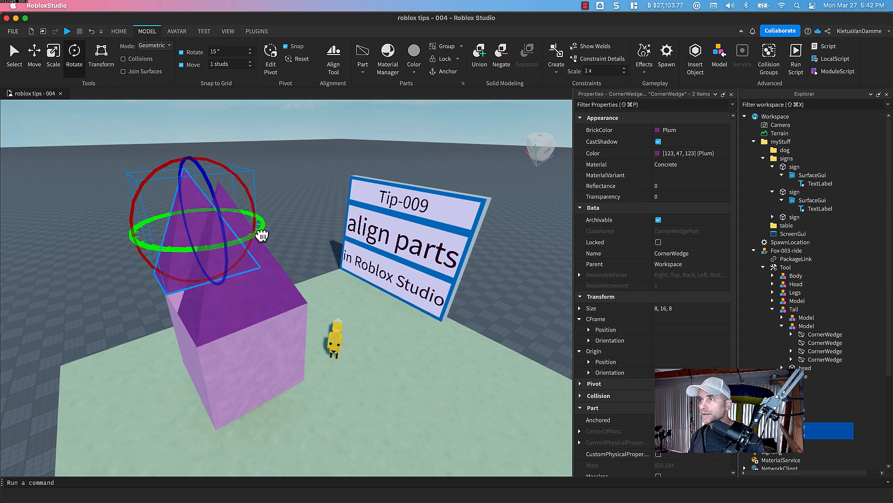
{"action": "left_click_drag", "start_coordinate": [262, 234], "coordinate": [226, 217]}
{"action": "key", "text": "super+2"}
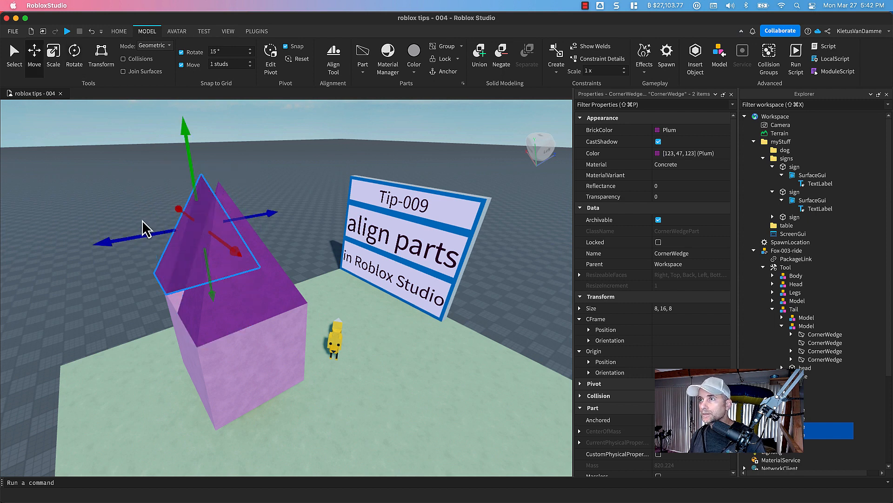
{"action": "right_click_drag", "start_coordinate": [140, 221], "coordinate": [107, 247]}
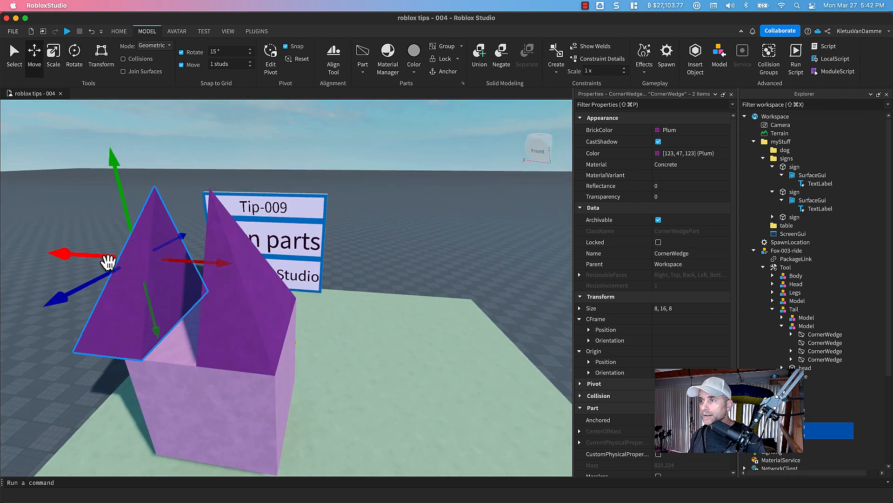
{"action": "left_click_drag", "start_coordinate": [107, 260], "coordinate": [150, 261]}
{"action": "right_click_drag", "start_coordinate": [96, 178], "coordinate": [103, 185]}
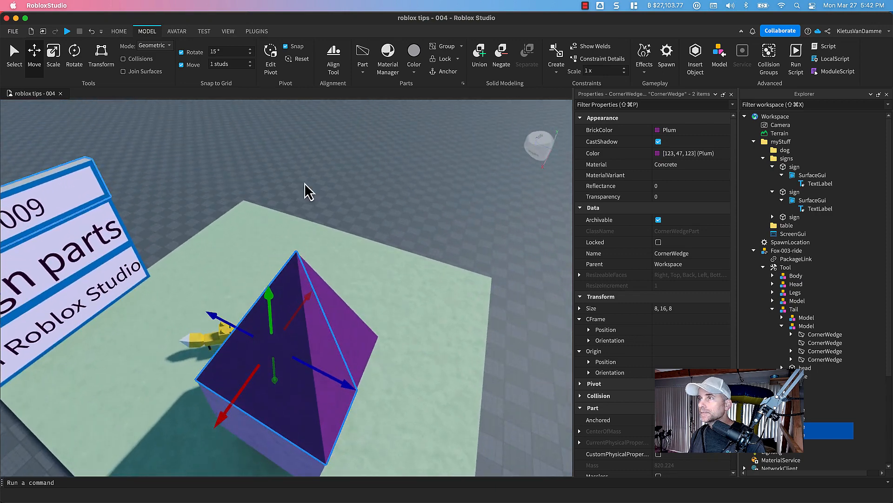
{"action": "left_click", "coordinate": [349, 185]}
{"action": "right_click_drag", "start_coordinate": [383, 285], "coordinate": [420, 289]}
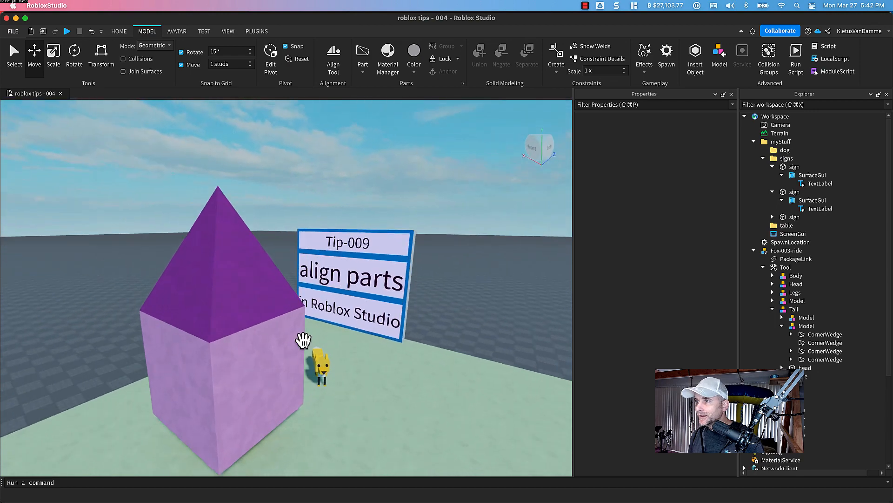
Select the large block together with all four corner wedges.
{"action": "left_click", "coordinate": [260, 352]}
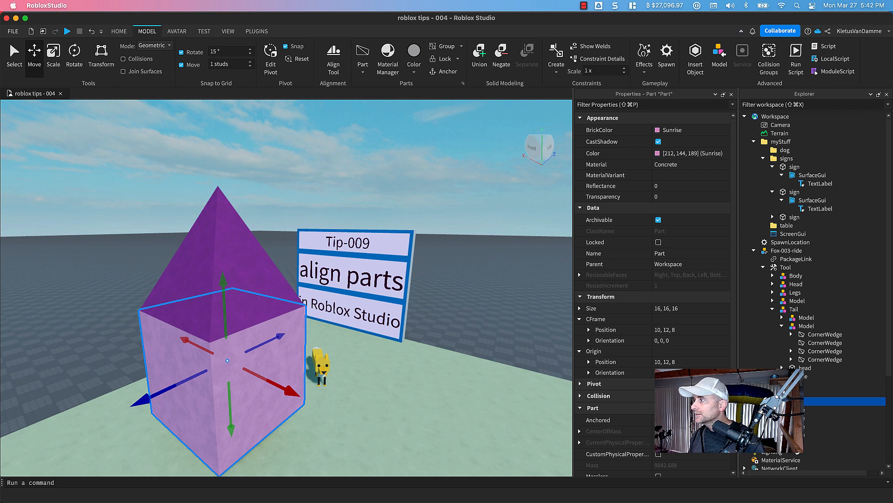
{"action": "left_click", "coordinate": [789, 434], "text": "shift"}
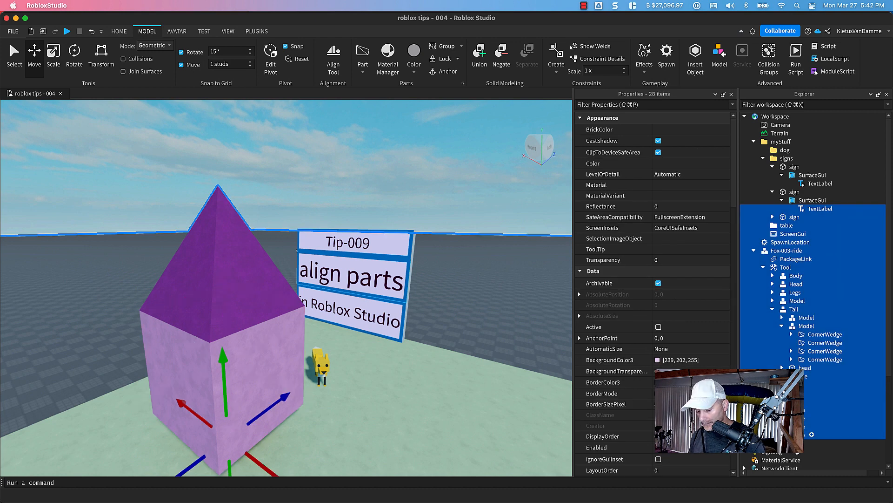
{"action": "left_click", "coordinate": [791, 434]}
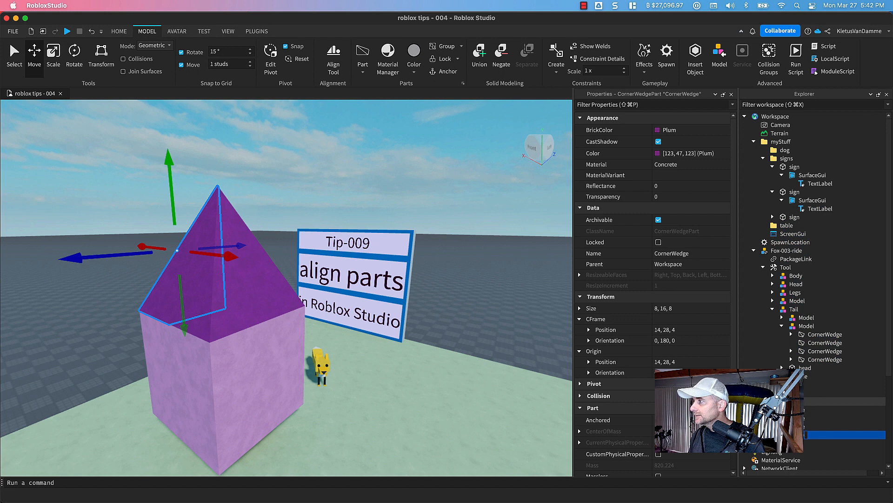
{"action": "left_click", "coordinate": [791, 400], "text": "shift"}
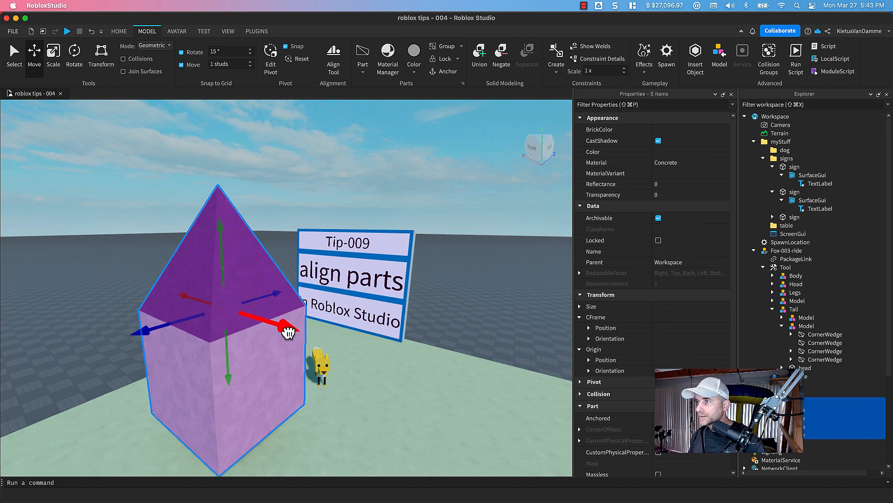
Move the selected block and roof along Z and X to stand behind the fox, lower them partly into the ground and deselect them.
{"action": "left_click_drag", "start_coordinate": [288, 332], "coordinate": [146, 299]}
{"action": "key", "text": "super+z"}
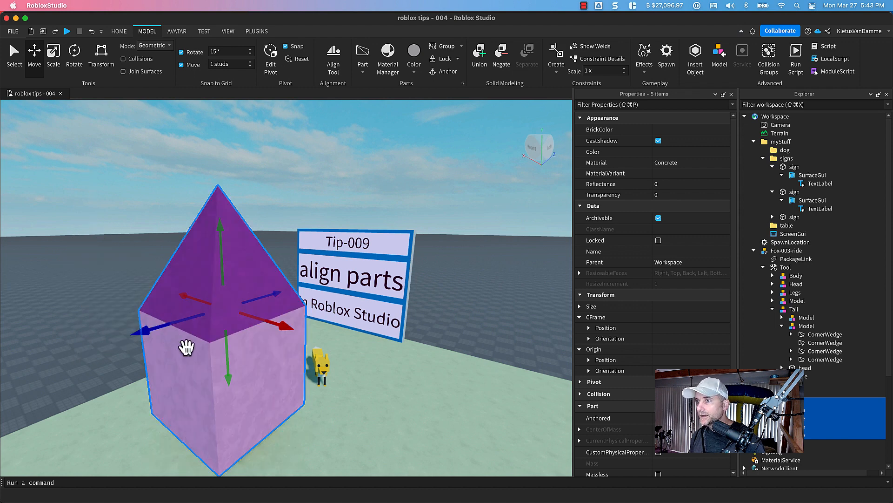
{"action": "left_click_drag", "start_coordinate": [143, 339], "coordinate": [258, 290]}
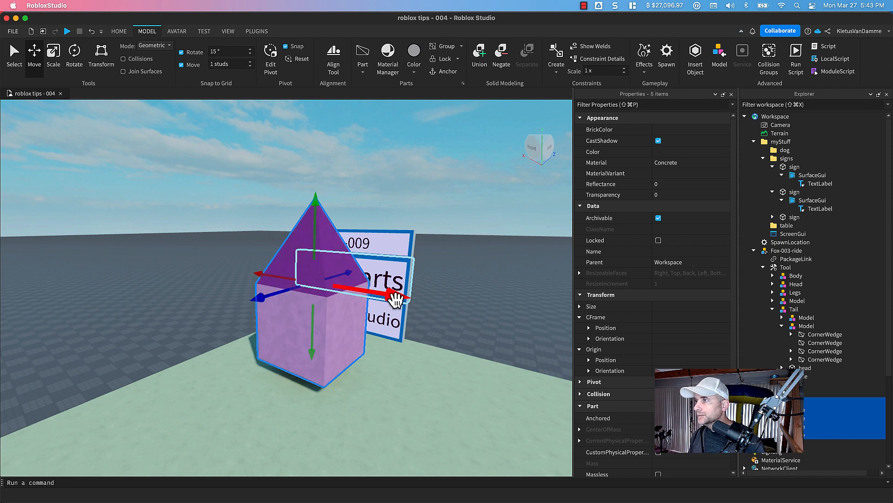
{"action": "left_click_drag", "start_coordinate": [390, 293], "coordinate": [323, 289]}
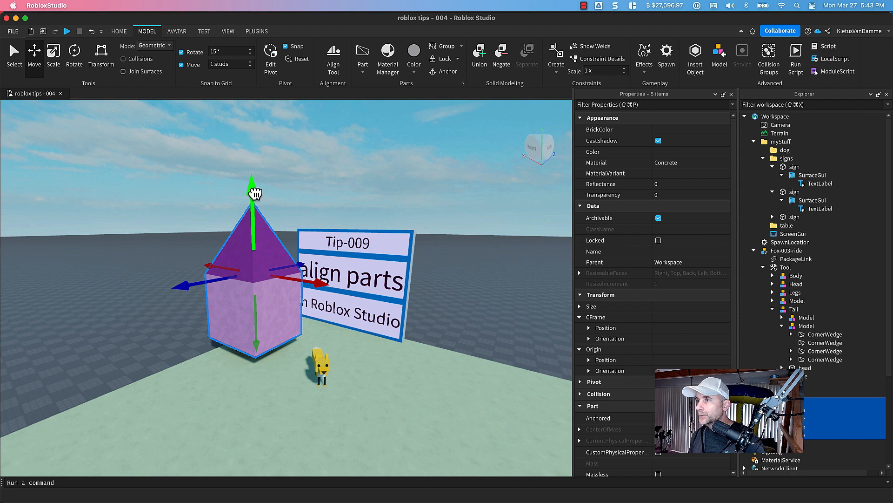
{"action": "left_click_drag", "start_coordinate": [255, 193], "coordinate": [275, 211]}
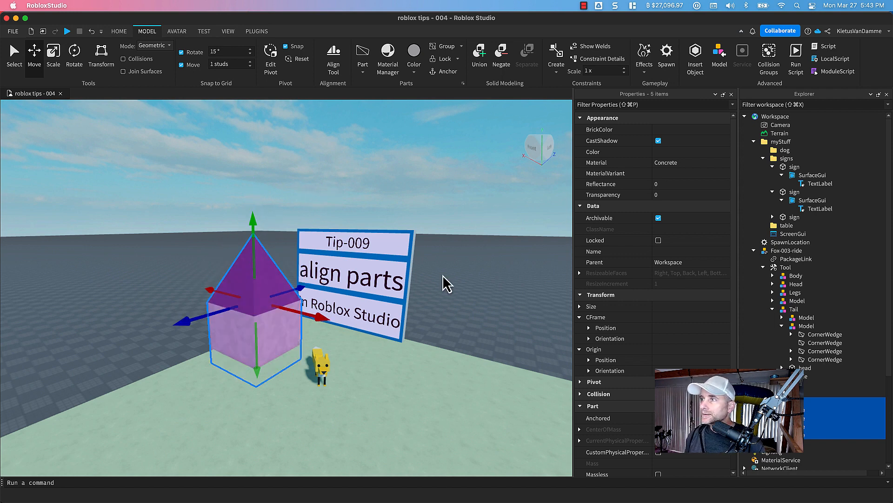
{"action": "left_click", "coordinate": [471, 290]}
{"action": "right_click_drag", "start_coordinate": [471, 289], "coordinate": [470, 291]}
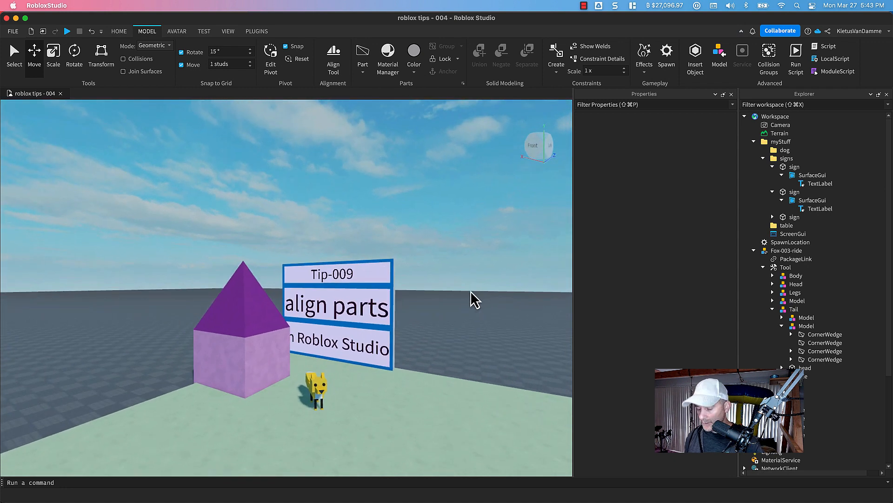